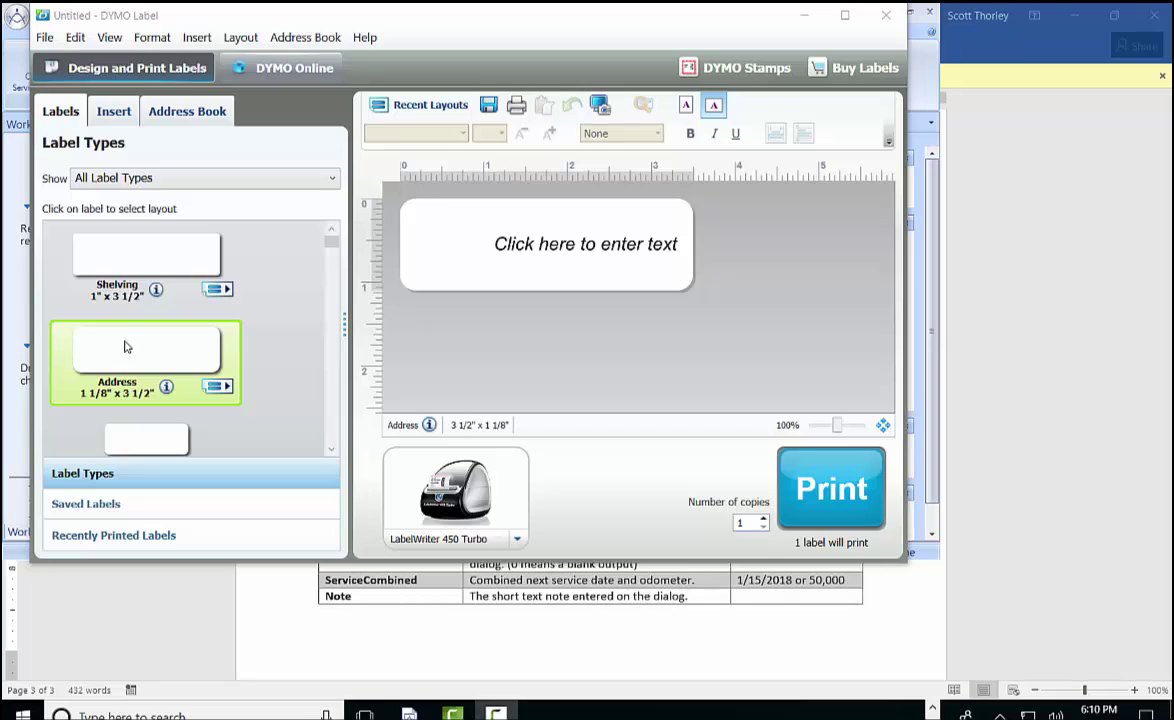
{"action": "left_click", "coordinate": [128, 350]}
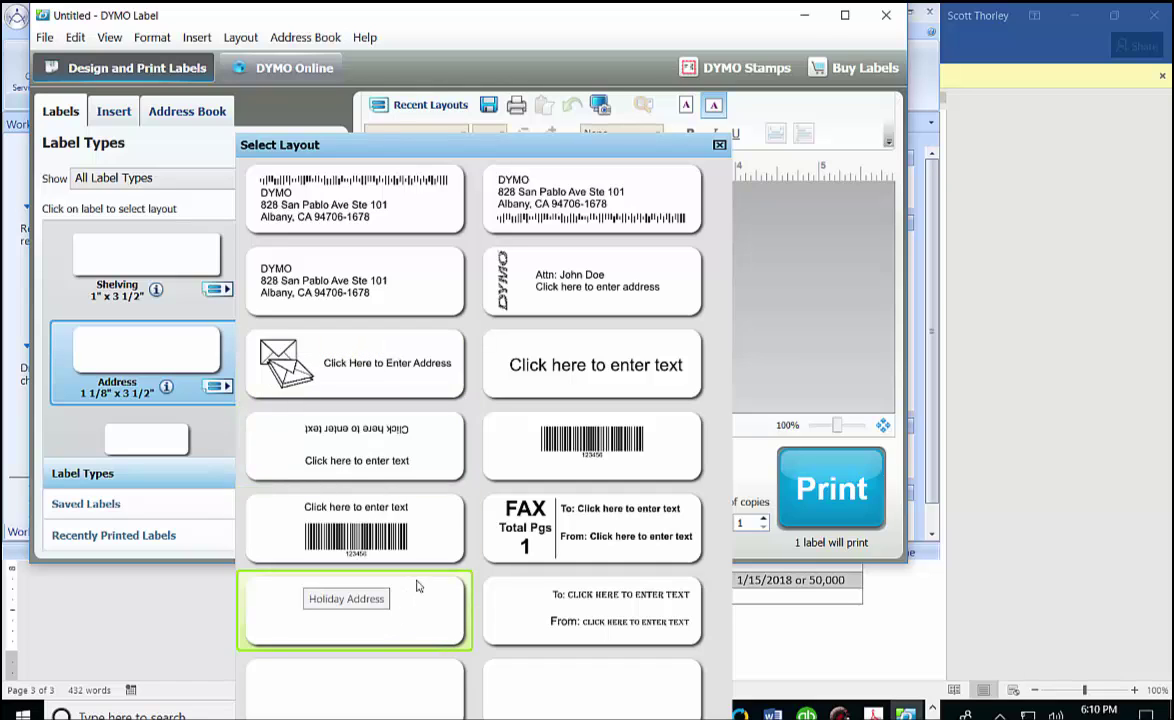
{"action": "left_click", "coordinate": [592, 372]}
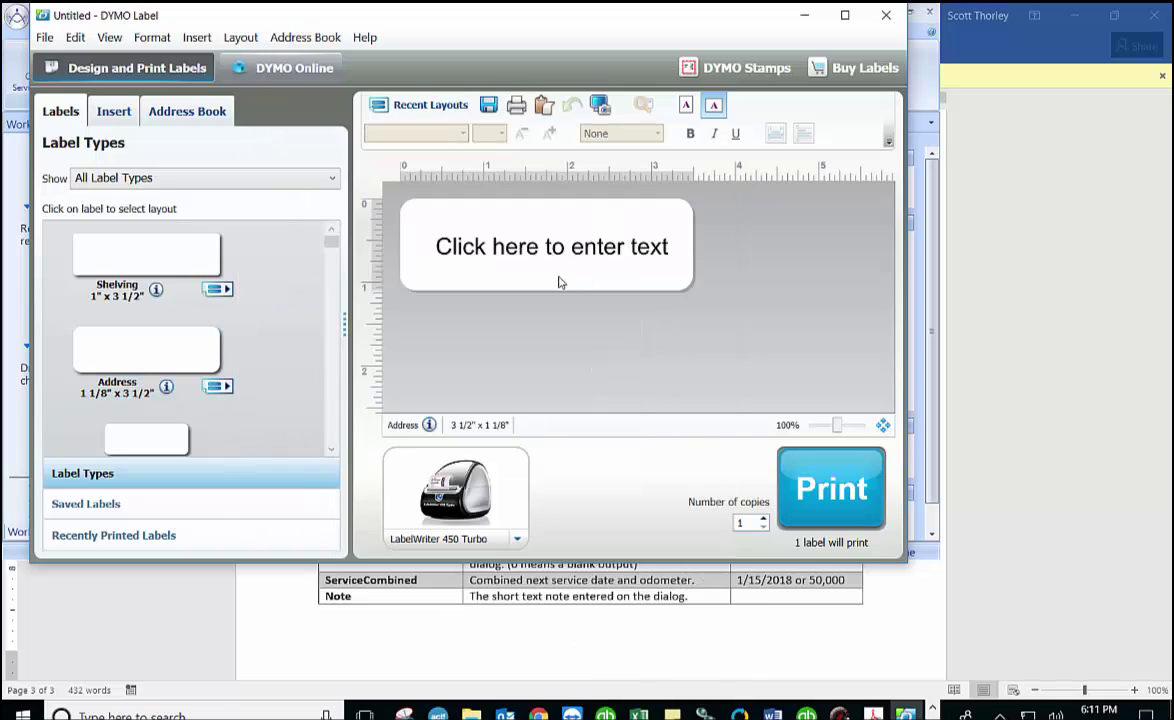
{"action": "left_click", "coordinate": [450, 254]}
{"action": "type", "text": "Sc"}
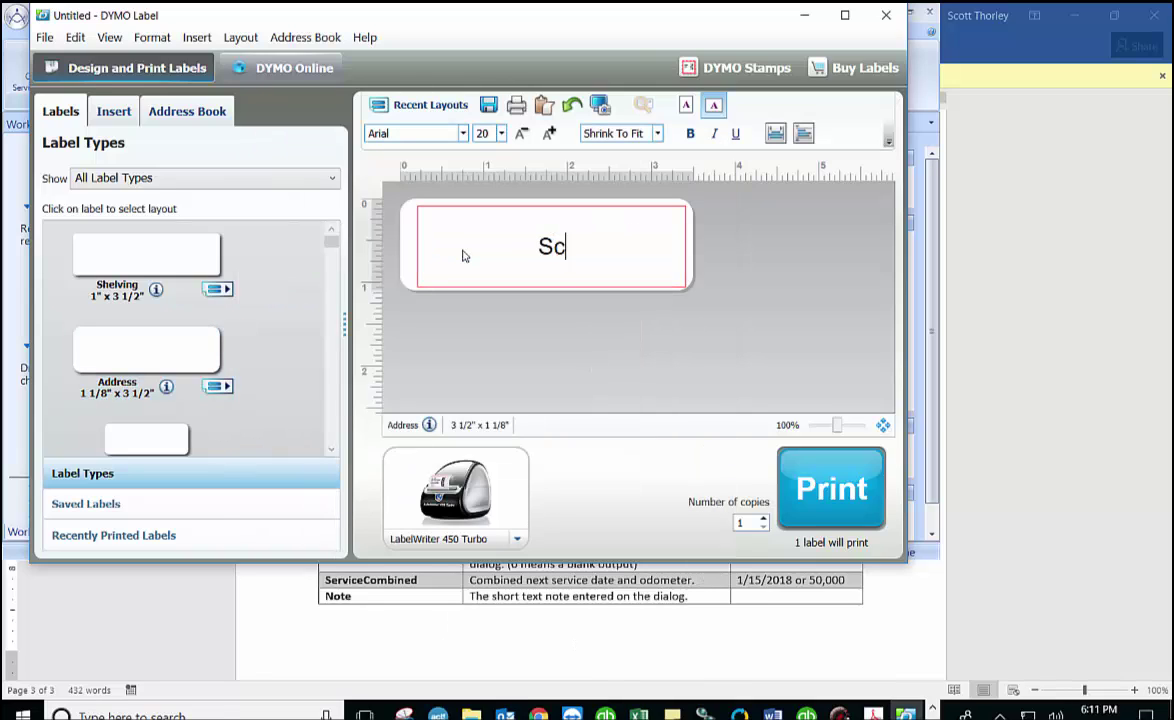
{"action": "type", "text": "ott's Auto "}
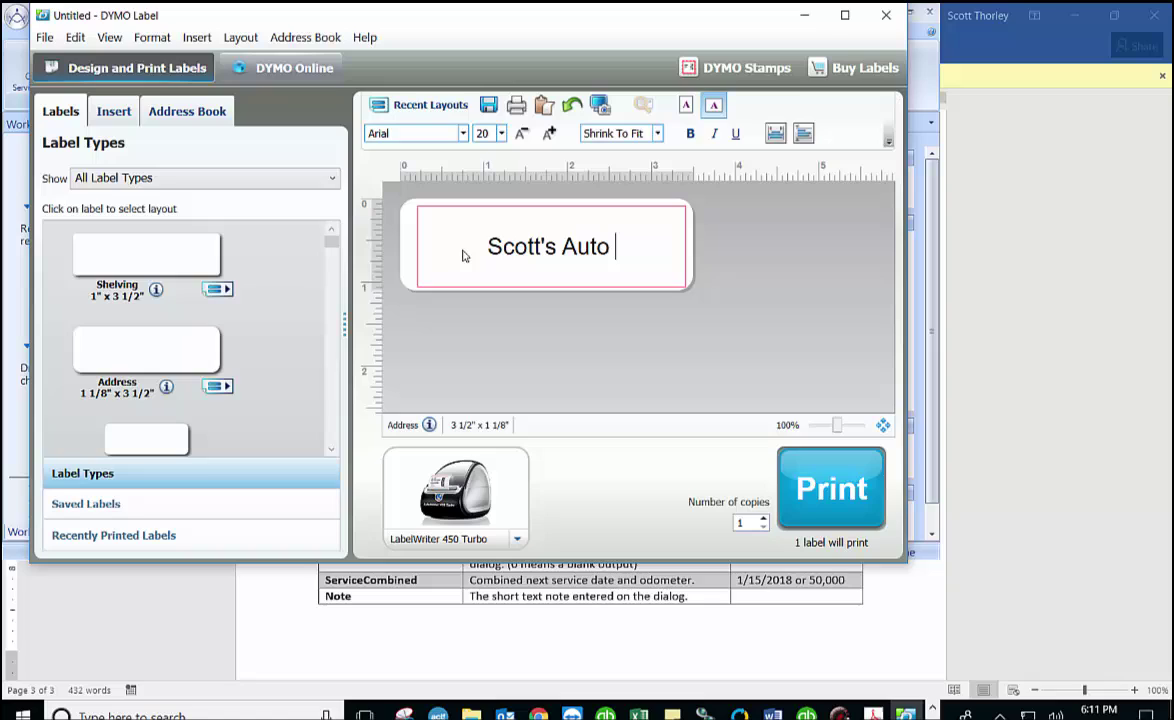
{"action": "type", "text": "Repair"}
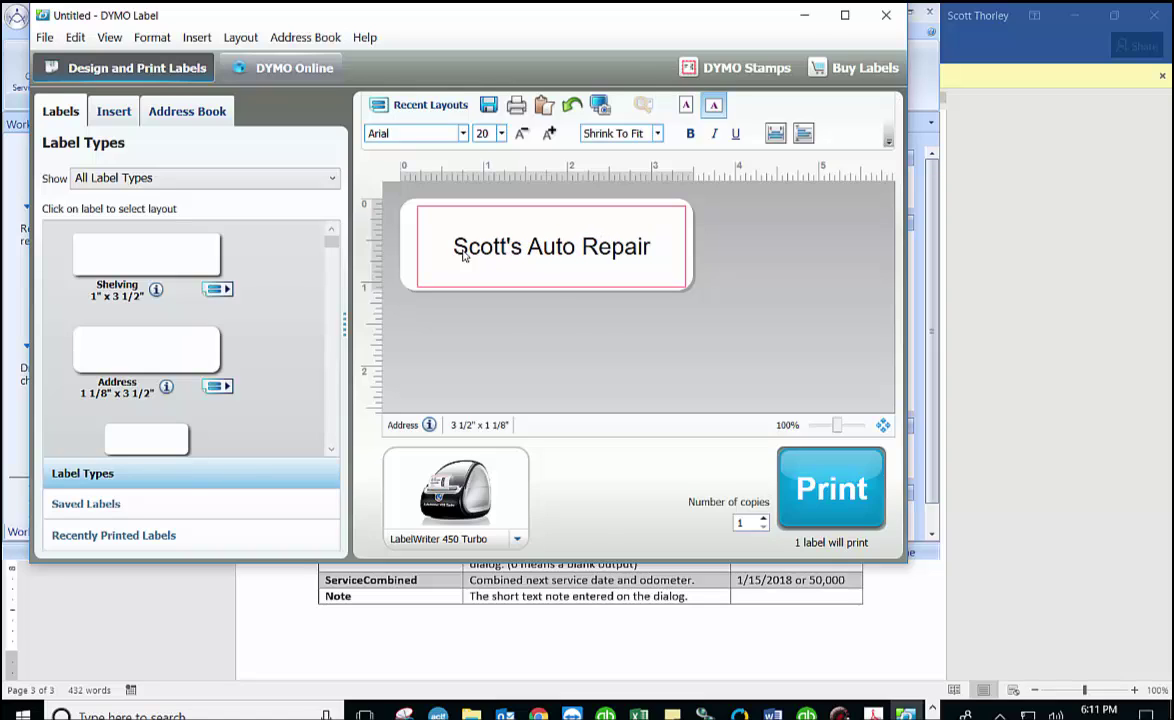
{"action": "key", "text": "Return"}
{"action": "type", "text": "www."}
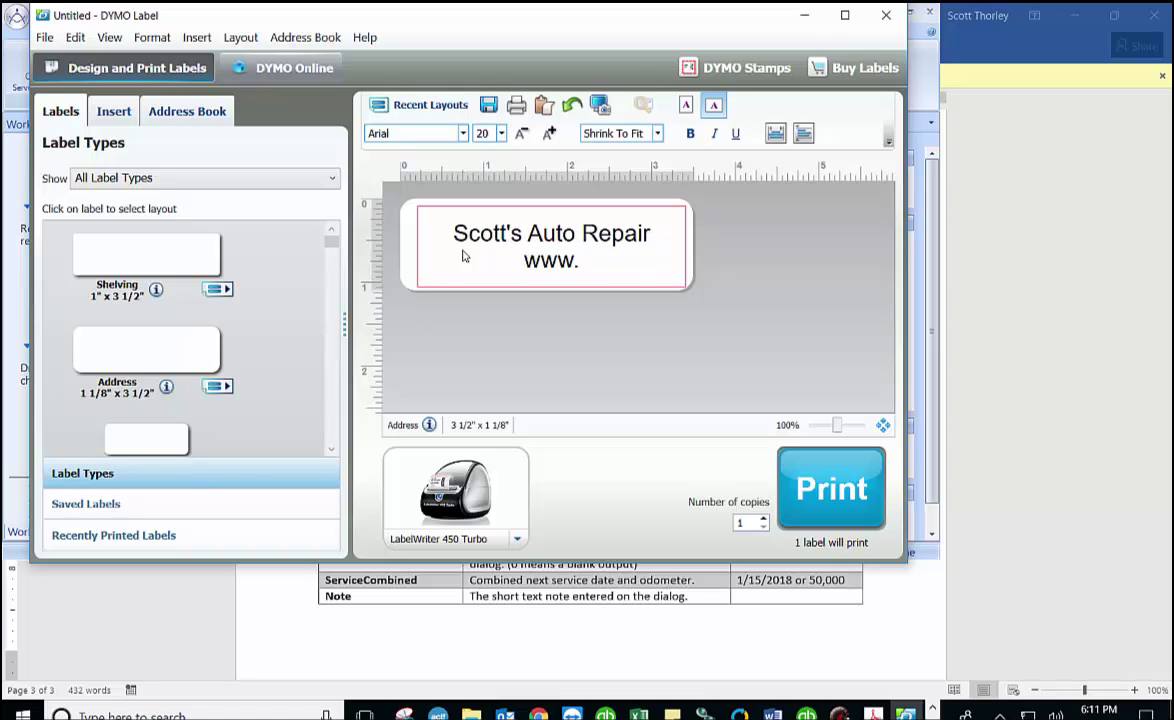
{"action": "type", "text": "amsprotrac"}
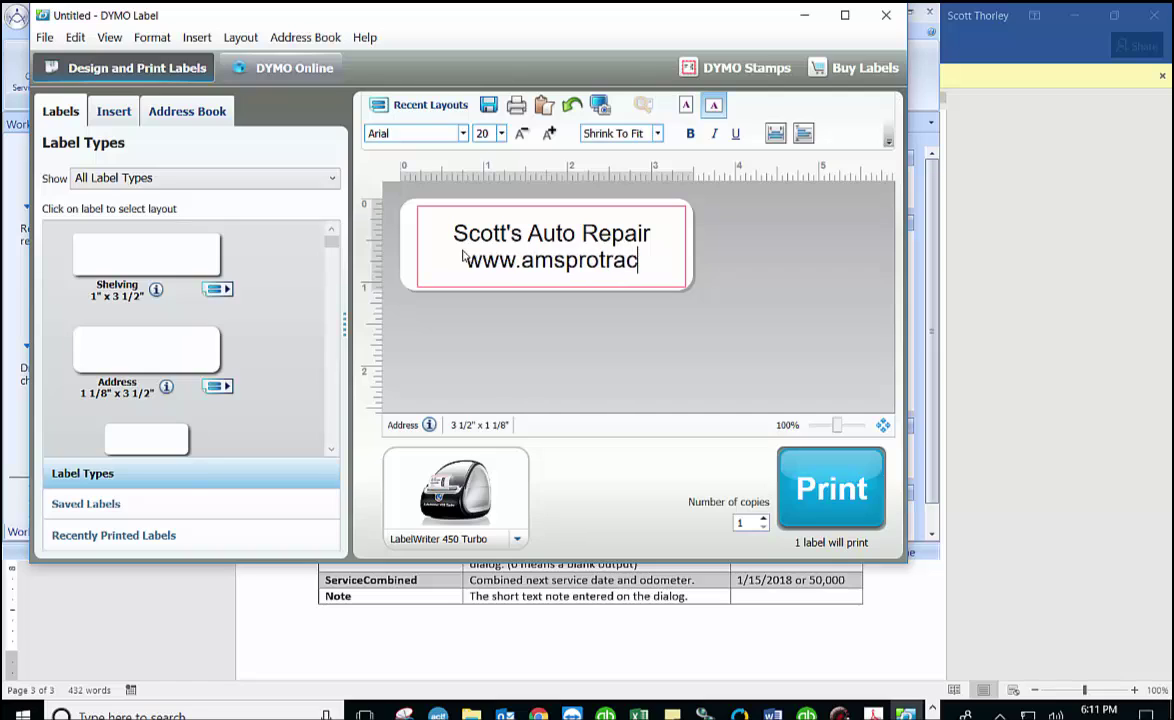
{"action": "type", "text": "tor.com"}
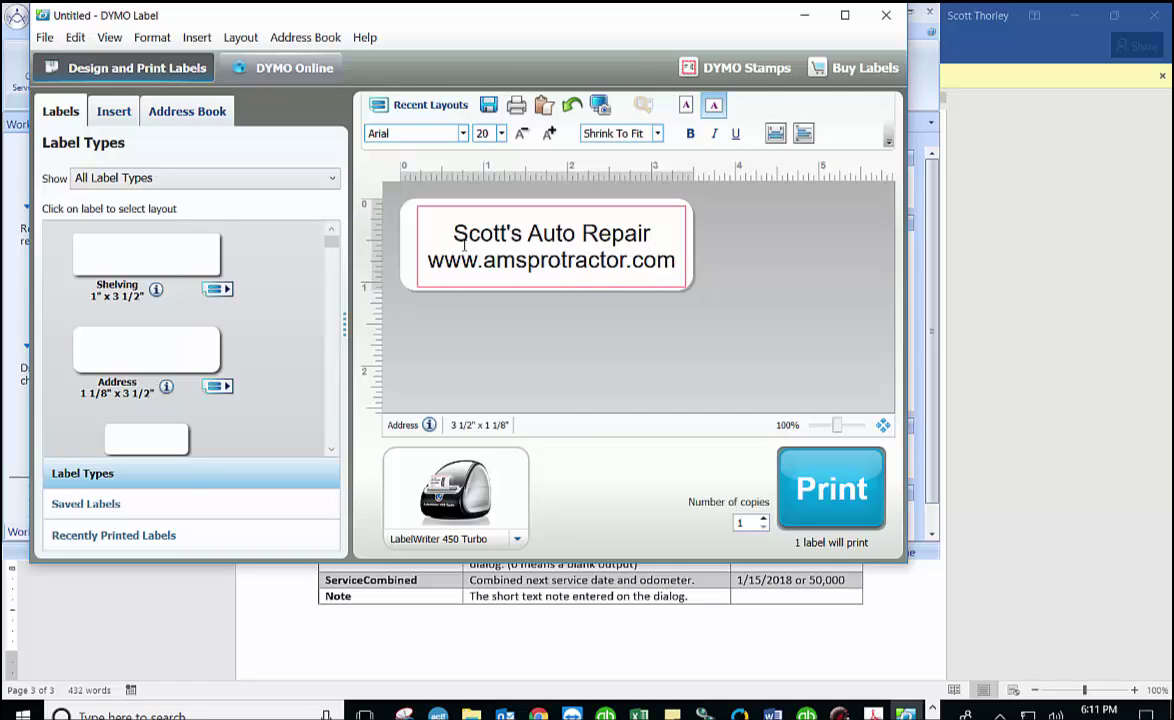
Set both label text lines to 16 pt and align them to the top of their box.
{"action": "left_click_drag", "start_coordinate": [676, 262], "coordinate": [428, 220]}
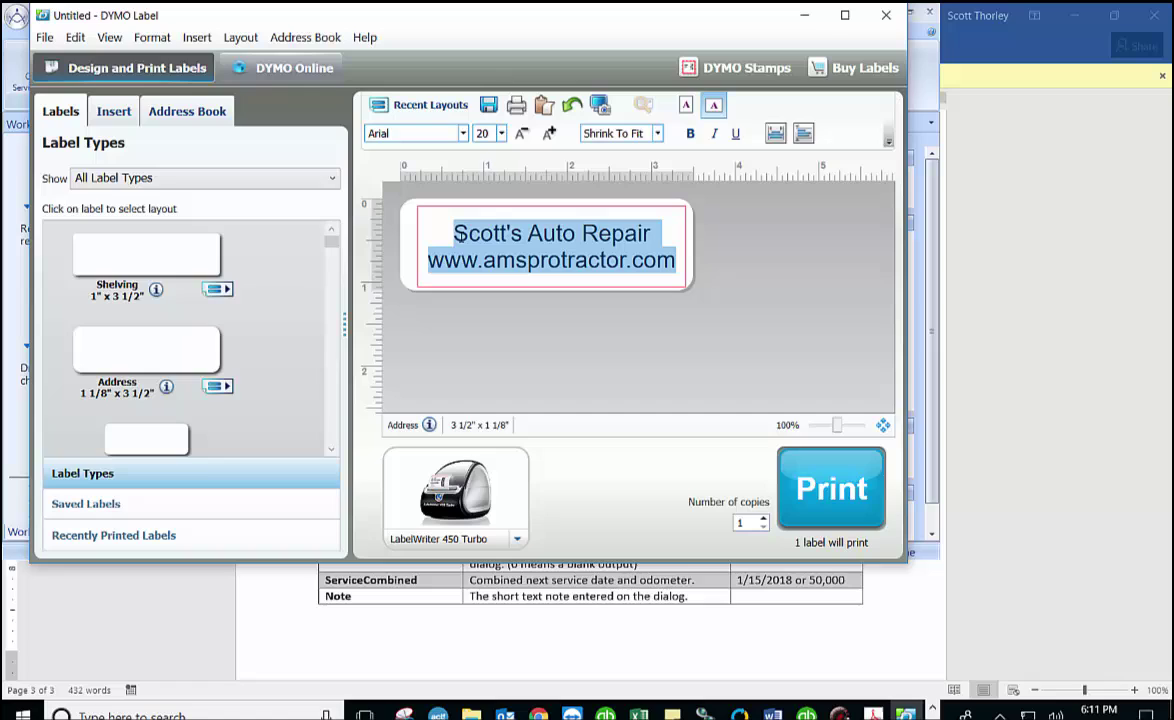
{"action": "left_click", "coordinate": [500, 133]}
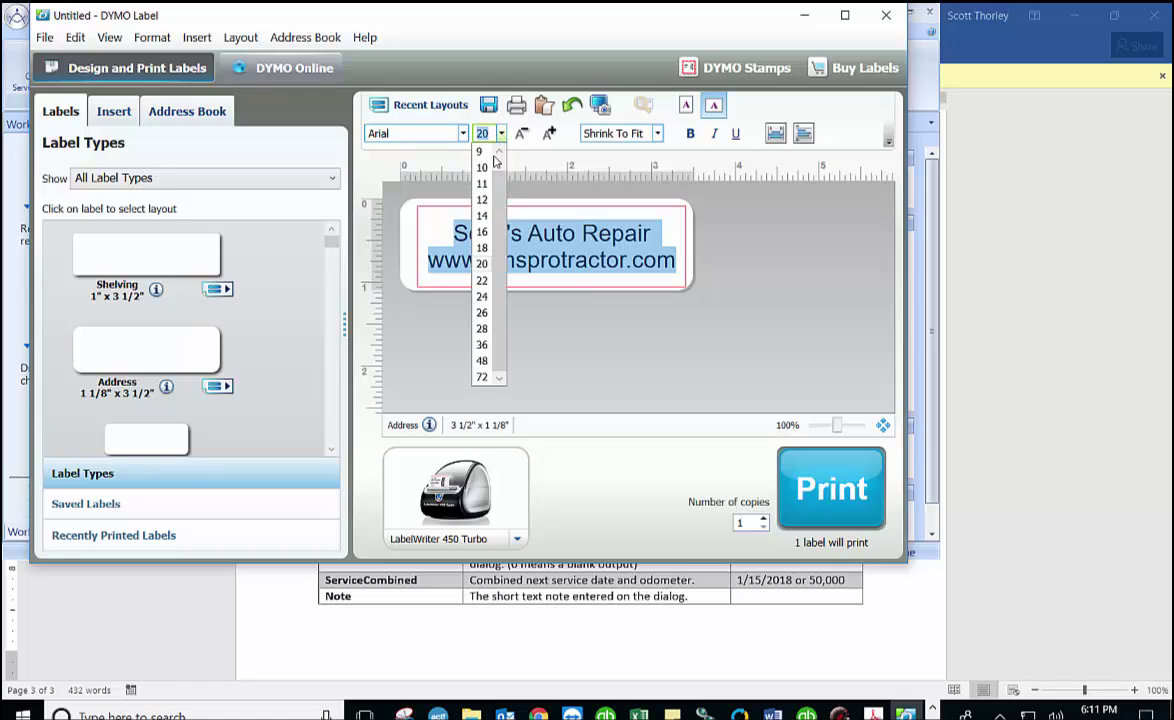
{"action": "left_click", "coordinate": [481, 231]}
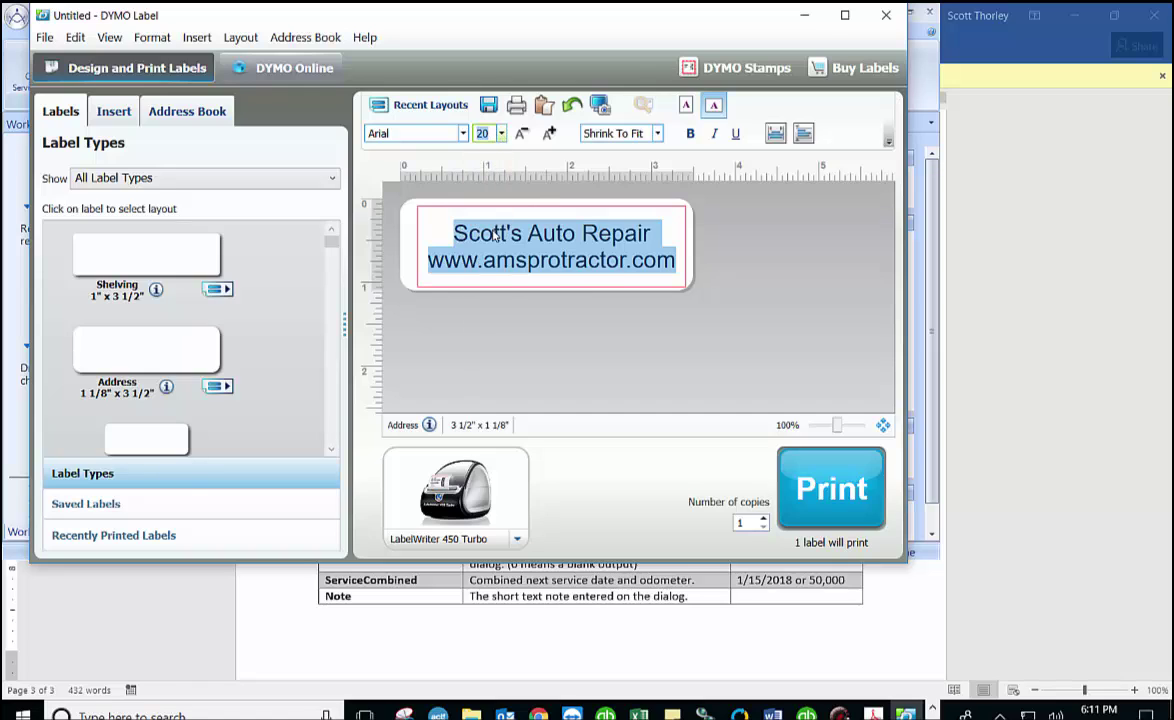
{"action": "left_click", "coordinate": [803, 134]}
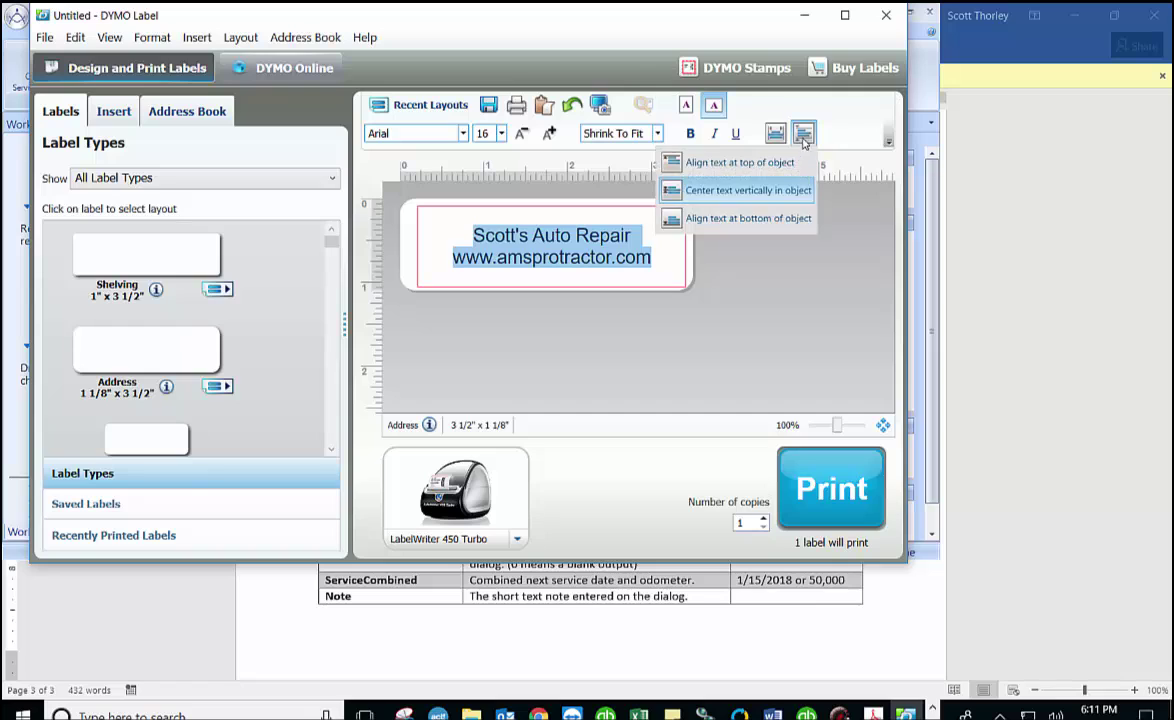
{"action": "left_click", "coordinate": [740, 162]}
Shrink the shop name and website text box into the label's upper area.
{"action": "left_click", "coordinate": [655, 307]}
{"action": "left_click", "coordinate": [528, 258]}
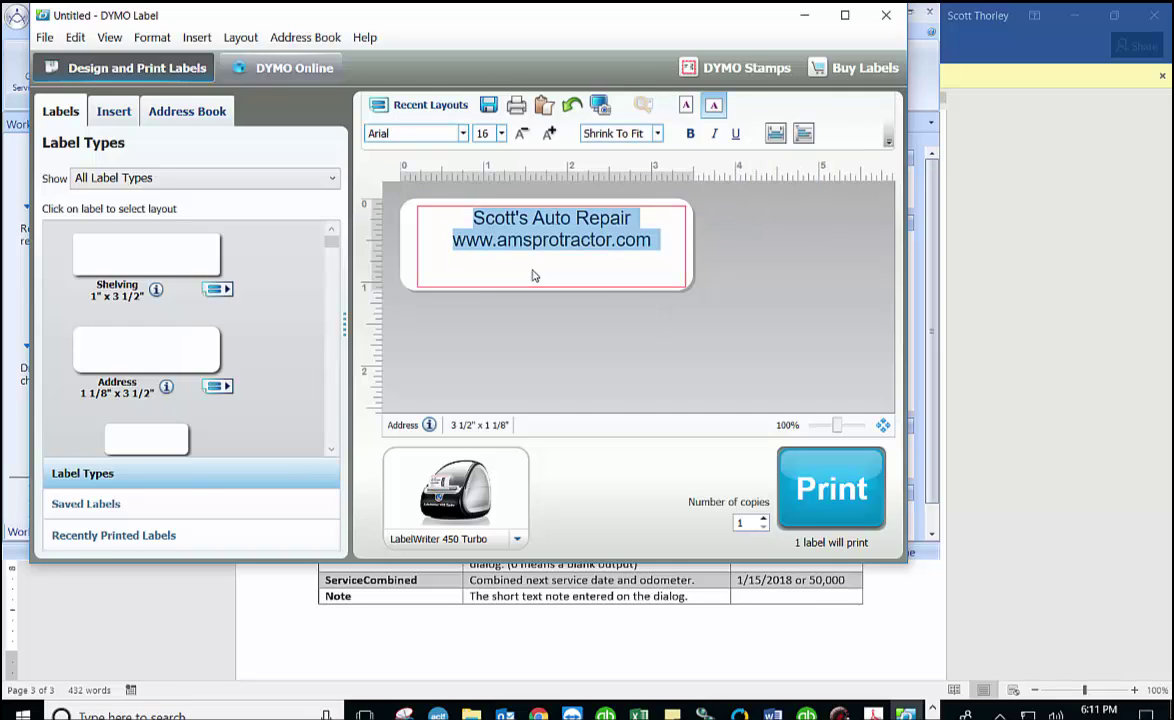
{"action": "left_click", "coordinate": [388, 254]}
{"action": "left_click", "coordinate": [420, 270]}
{"action": "right_click", "coordinate": [386, 268]}
{"action": "left_click", "coordinate": [366, 236]}
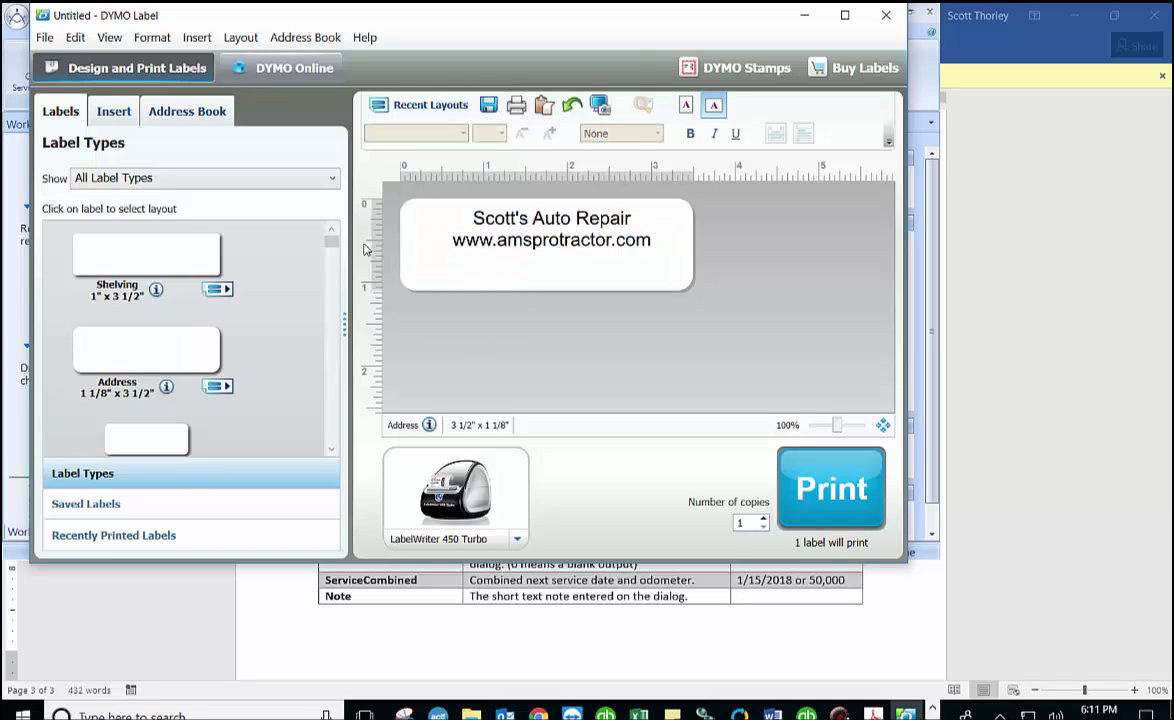
{"action": "left_click", "coordinate": [117, 110]}
{"action": "left_click", "coordinate": [492, 232]}
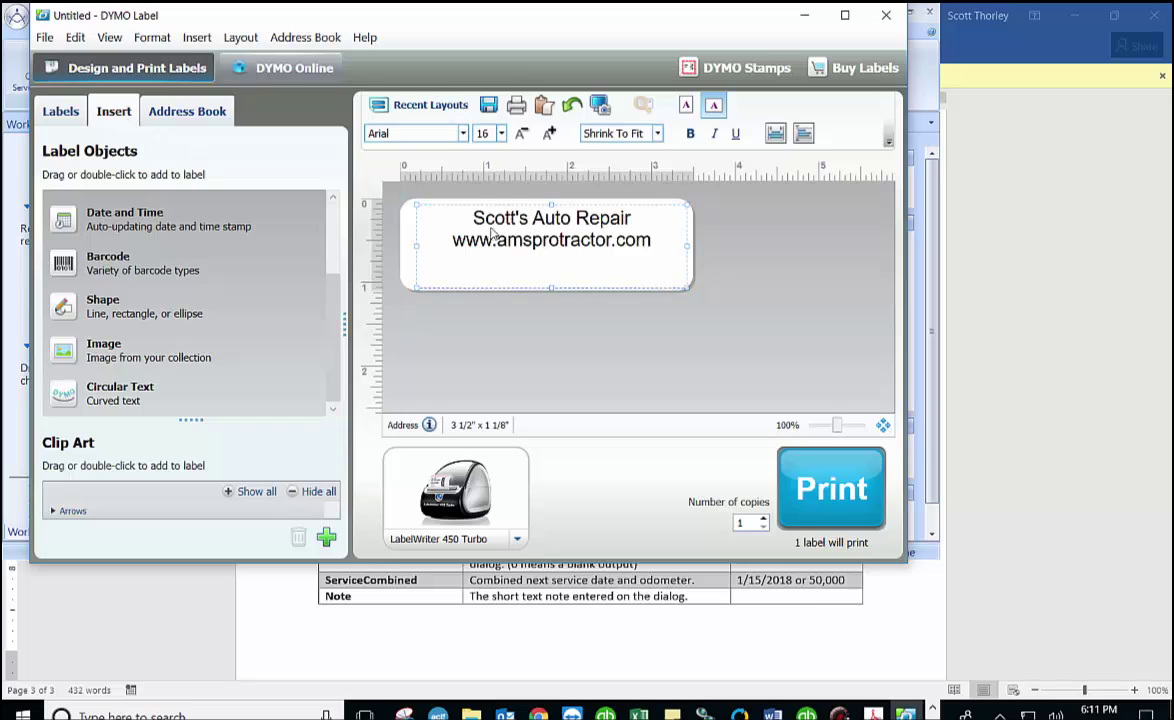
{"action": "key", "text": "ctrl+a"}
{"action": "left_click_drag", "start_coordinate": [416, 288], "coordinate": [466, 253]}
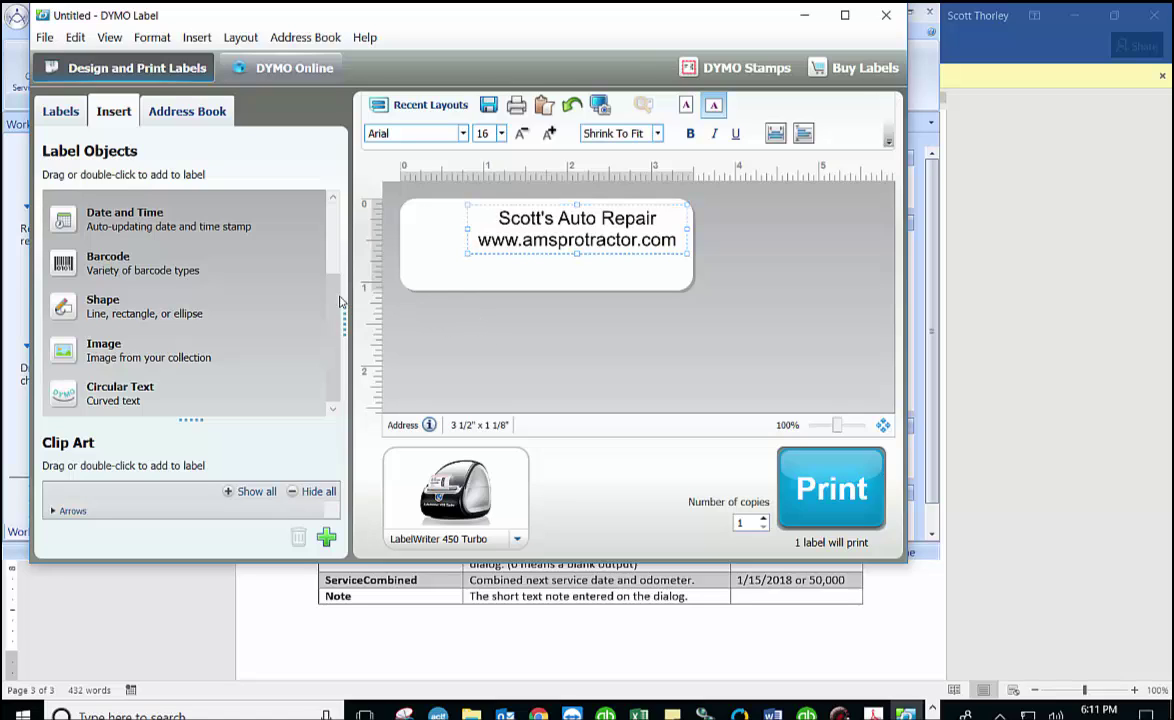
{"action": "scroll", "coordinate": [310, 300], "scroll_direction": "up", "scroll_amount": 3}
Add a centred text box reading 'Next Service Due:' to the label.
{"action": "left_click", "coordinate": [124, 264]}
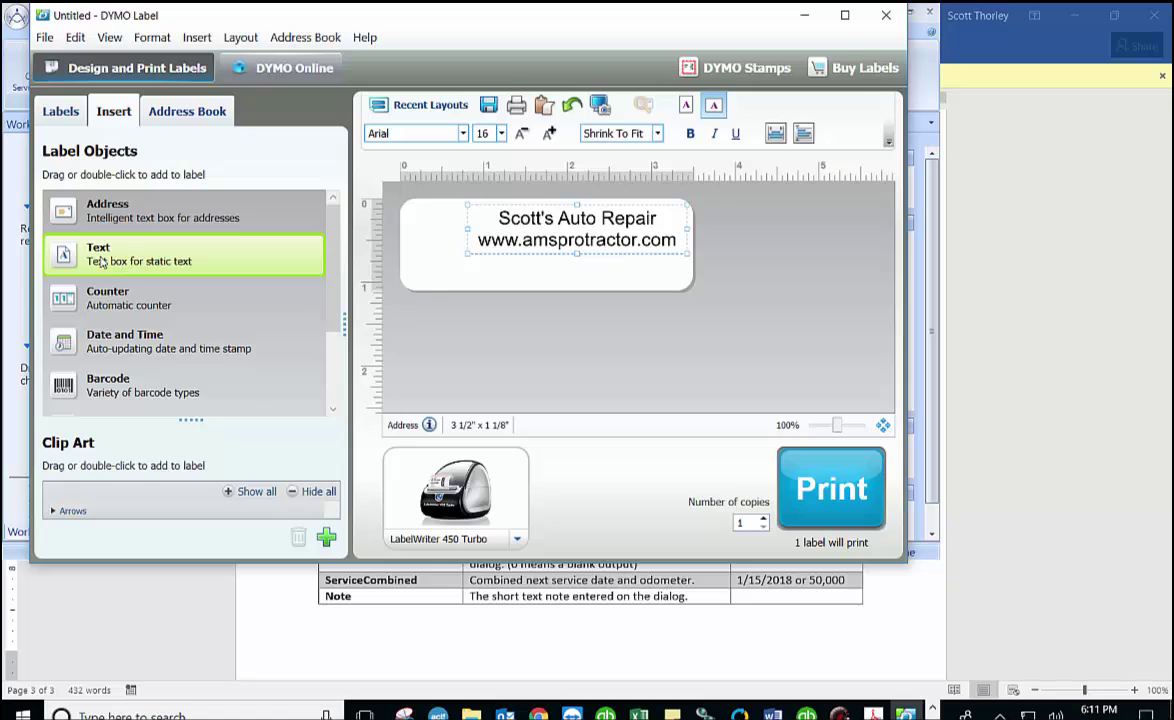
{"action": "left_click_drag", "start_coordinate": [66, 242], "coordinate": [480, 254]}
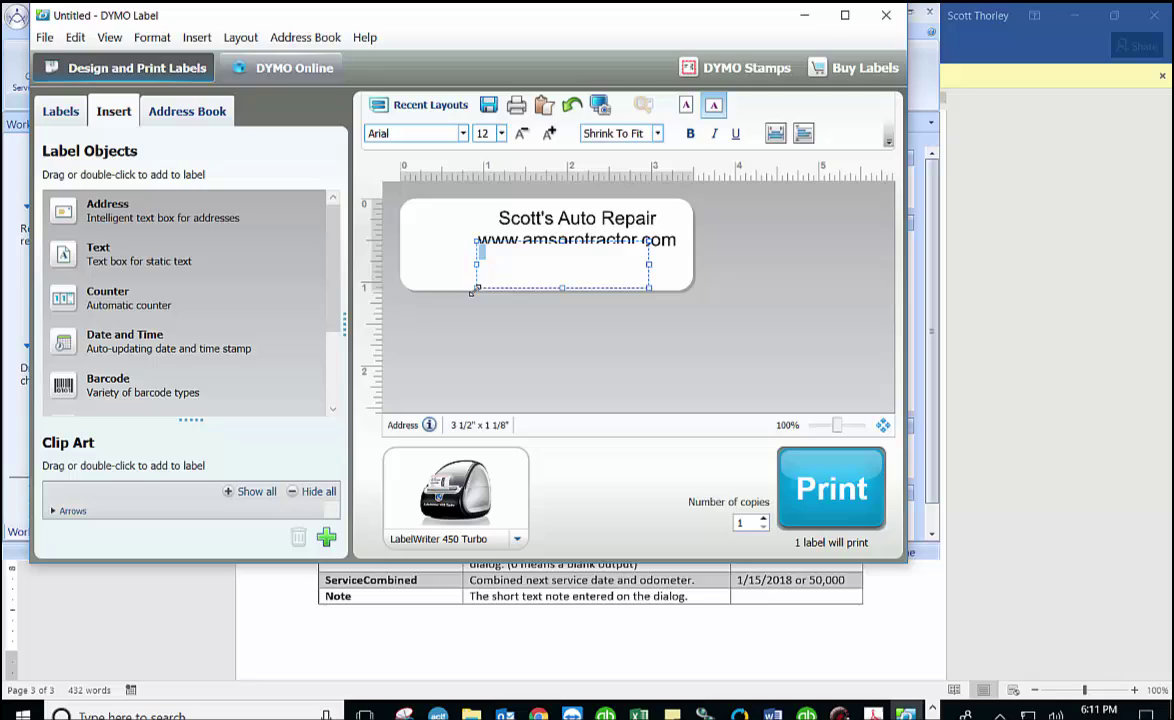
{"action": "type", "text": "Next "}
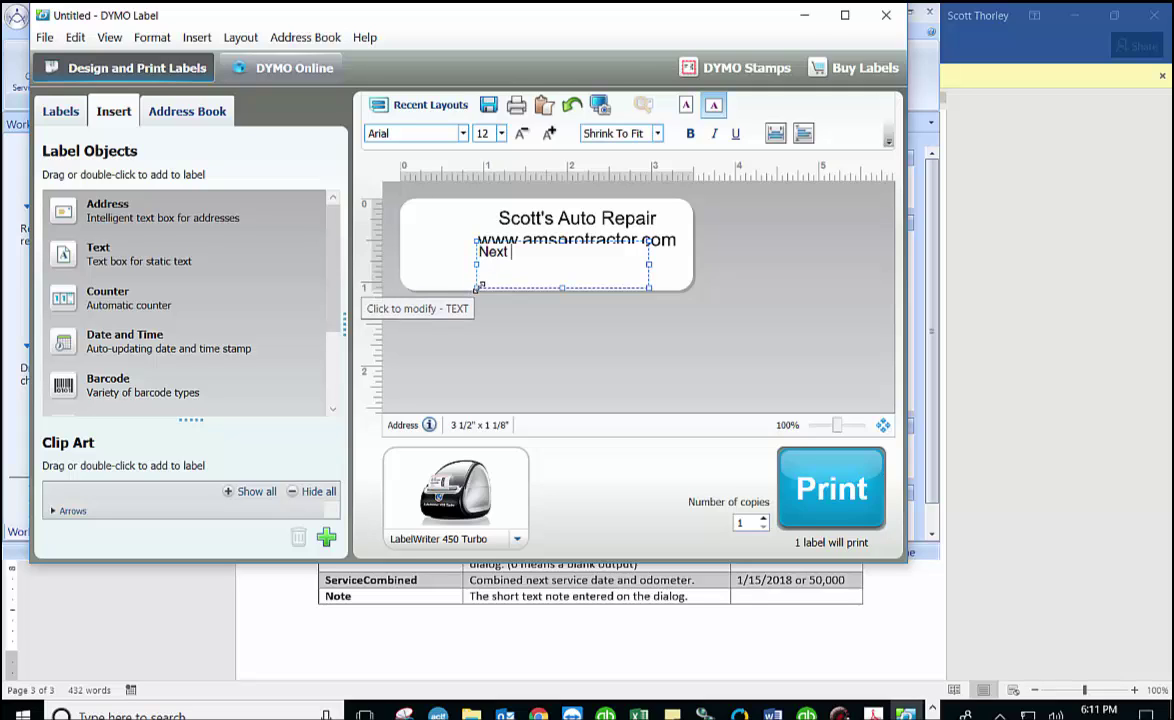
{"action": "type", "text": "Service Due:"}
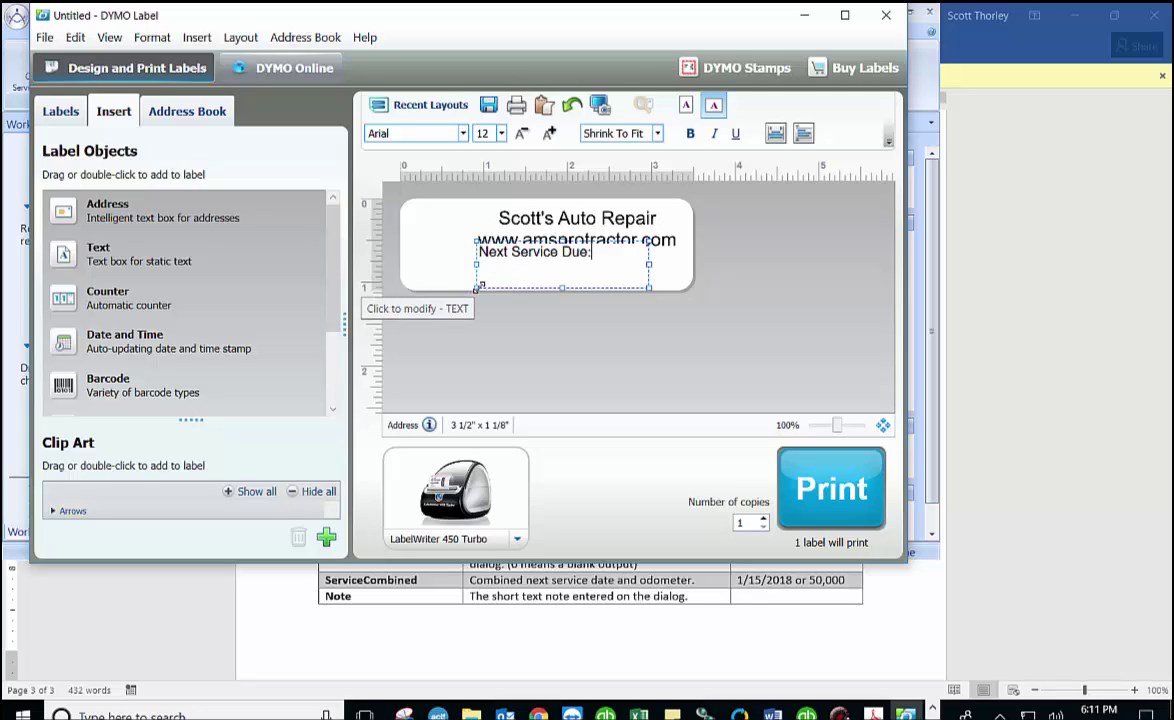
{"action": "left_click", "coordinate": [775, 133]}
{"action": "left_click", "coordinate": [737, 190]}
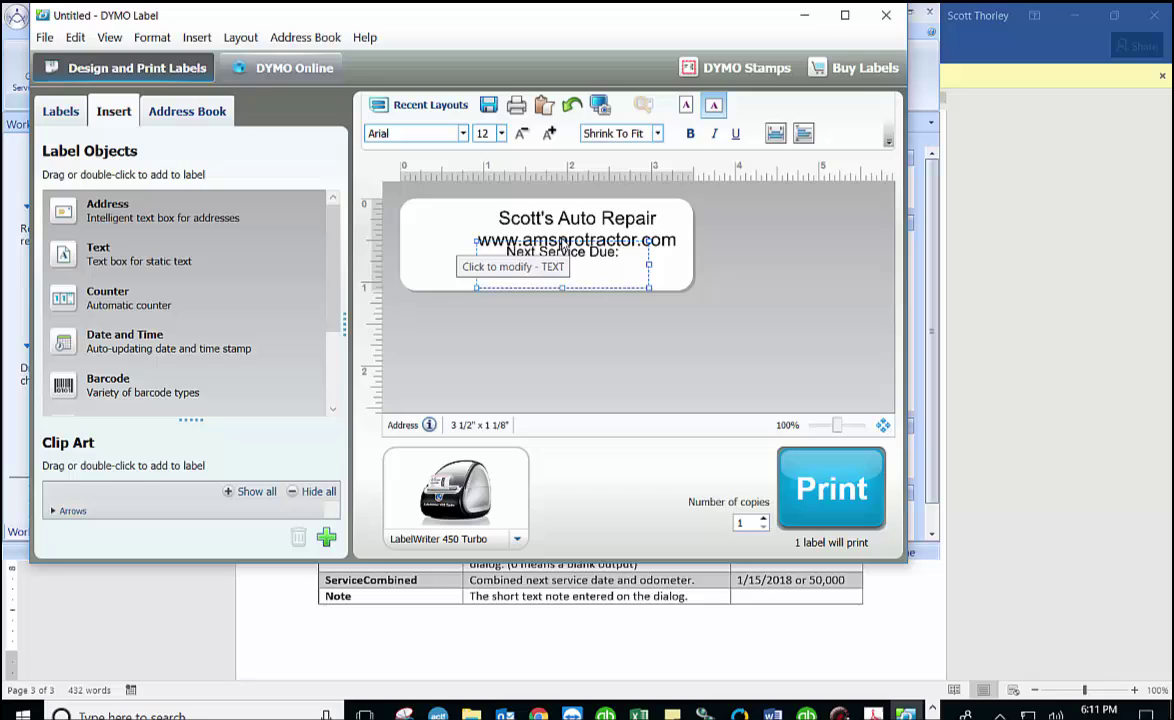
Position 'Next Service Due:' below the web address and add an empty text box beneath it.
{"action": "left_click_drag", "start_coordinate": [563, 243], "coordinate": [568, 270]}
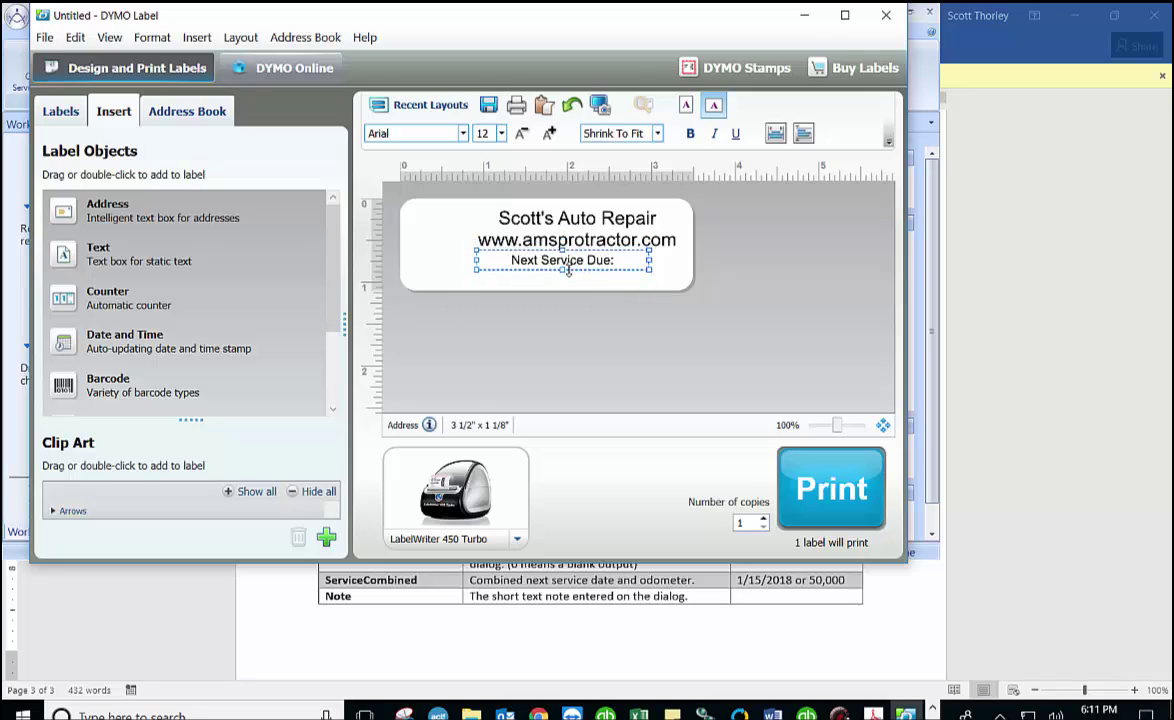
{"action": "left_click", "coordinate": [558, 288]}
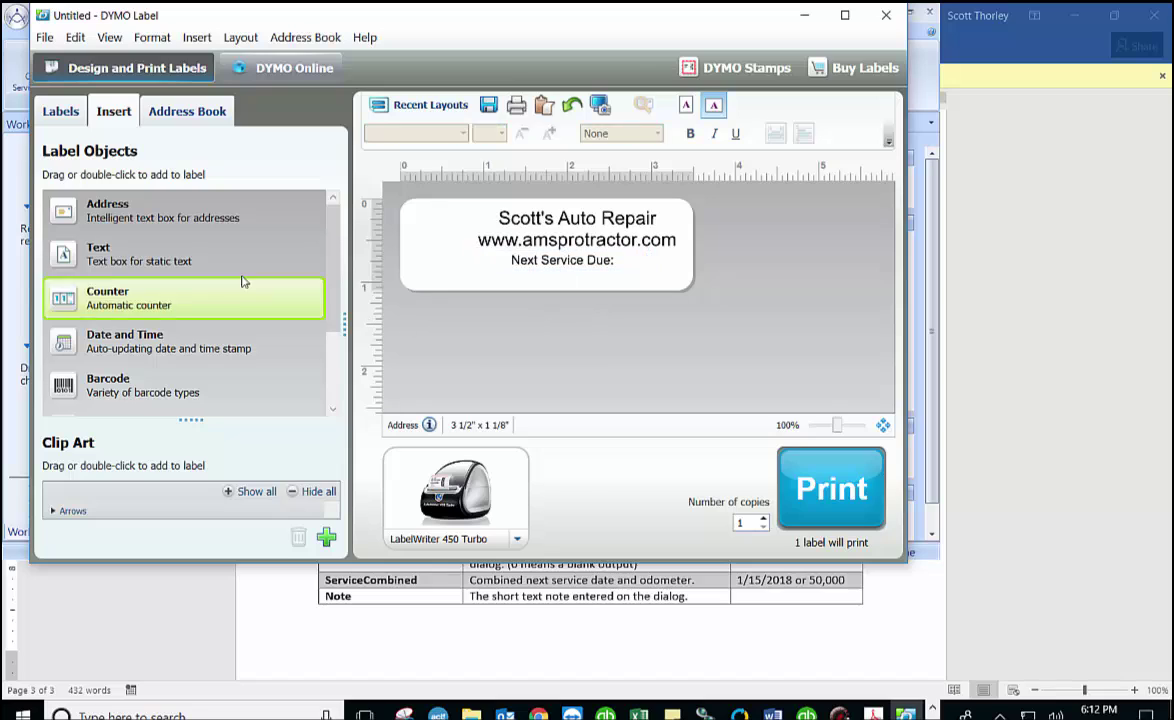
{"action": "left_click_drag", "start_coordinate": [57, 245], "coordinate": [524, 277]}
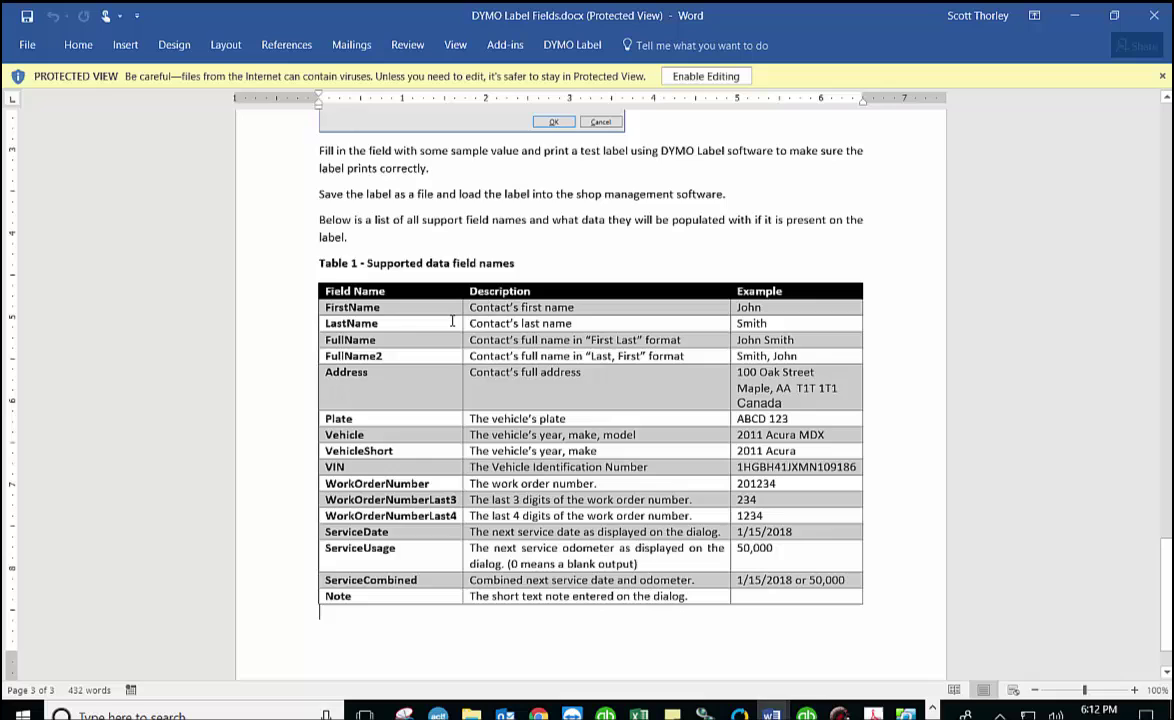
Scroll the DYMO Label Fields guide to Table 1, listing ServiceDate, ServiceUsage and ServiceCombined.
{"action": "scroll", "coordinate": [446, 328], "scroll_direction": "up", "scroll_amount": 10}
{"action": "scroll", "coordinate": [446, 328], "scroll_direction": "up", "scroll_amount": 15}
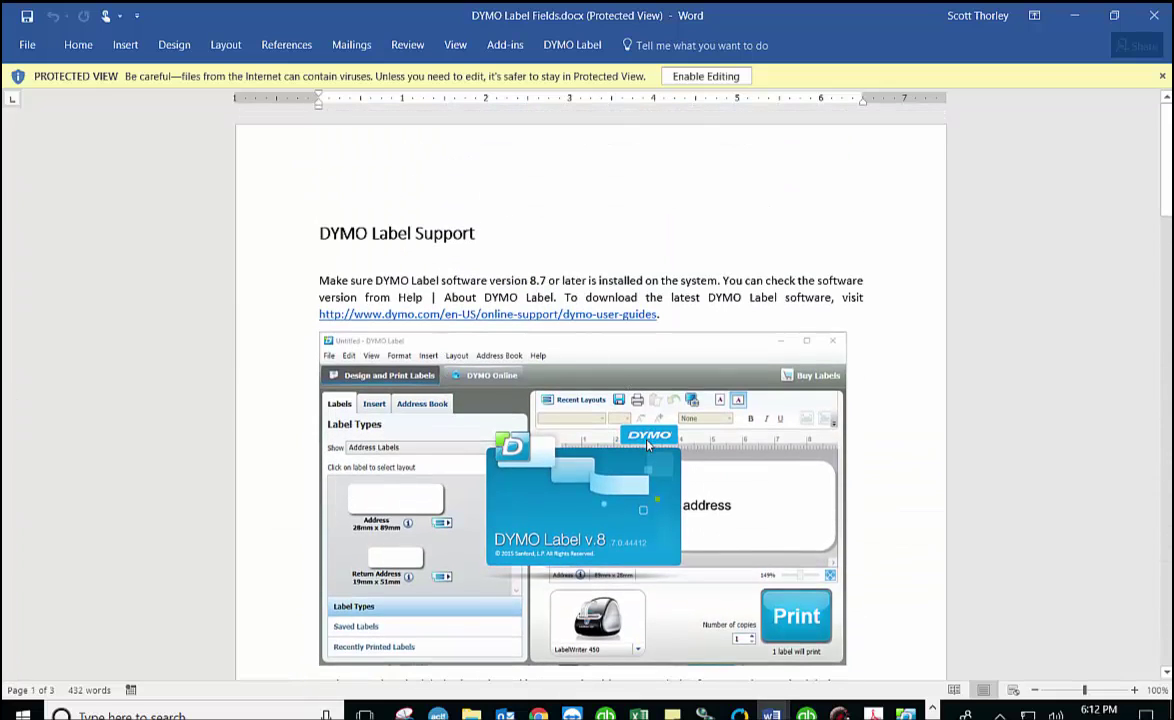
{"action": "scroll", "coordinate": [648, 445], "scroll_direction": "down", "scroll_amount": 6}
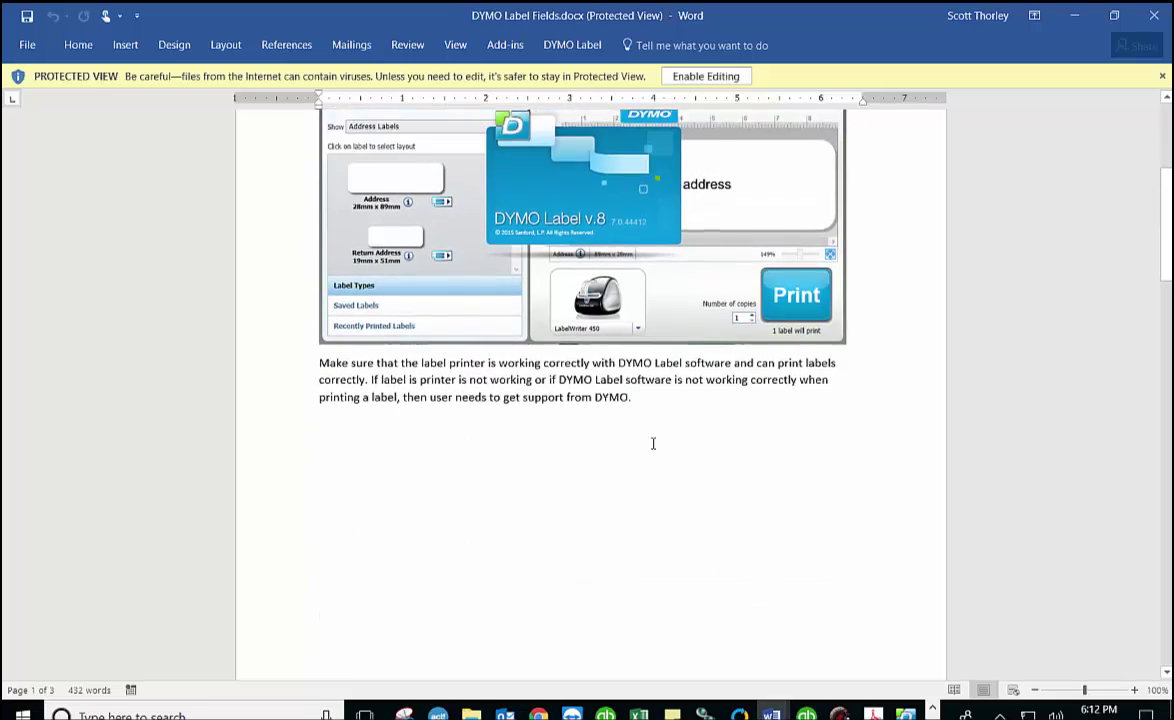
{"action": "scroll", "coordinate": [653, 443], "scroll_direction": "down", "scroll_amount": 12}
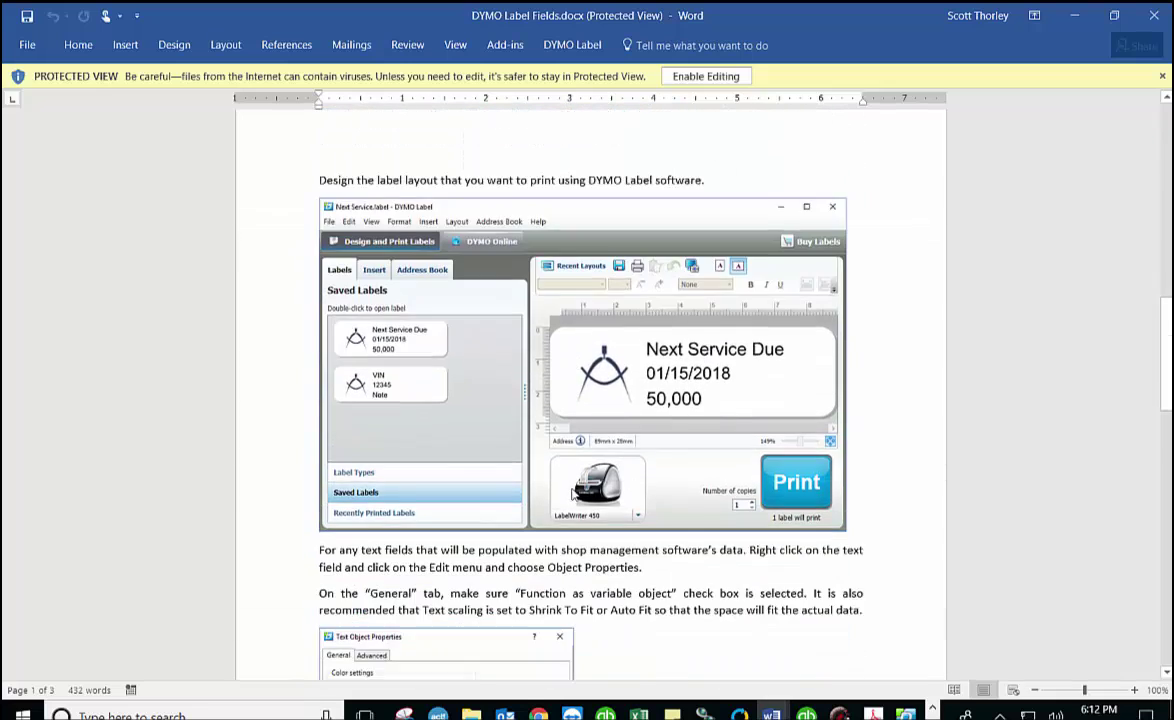
{"action": "scroll", "coordinate": [574, 493], "scroll_direction": "down", "scroll_amount": 5}
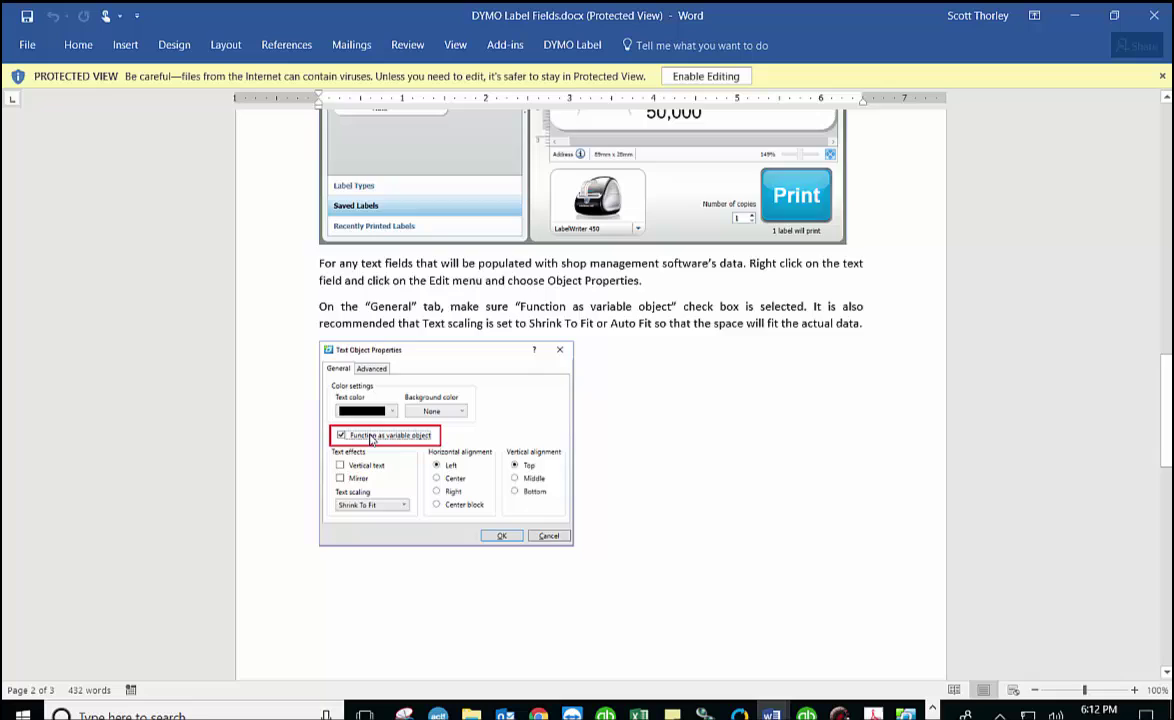
{"action": "scroll", "coordinate": [394, 432], "scroll_direction": "down", "scroll_amount": 2}
{"action": "scroll", "coordinate": [394, 432], "scroll_direction": "down", "scroll_amount": 8}
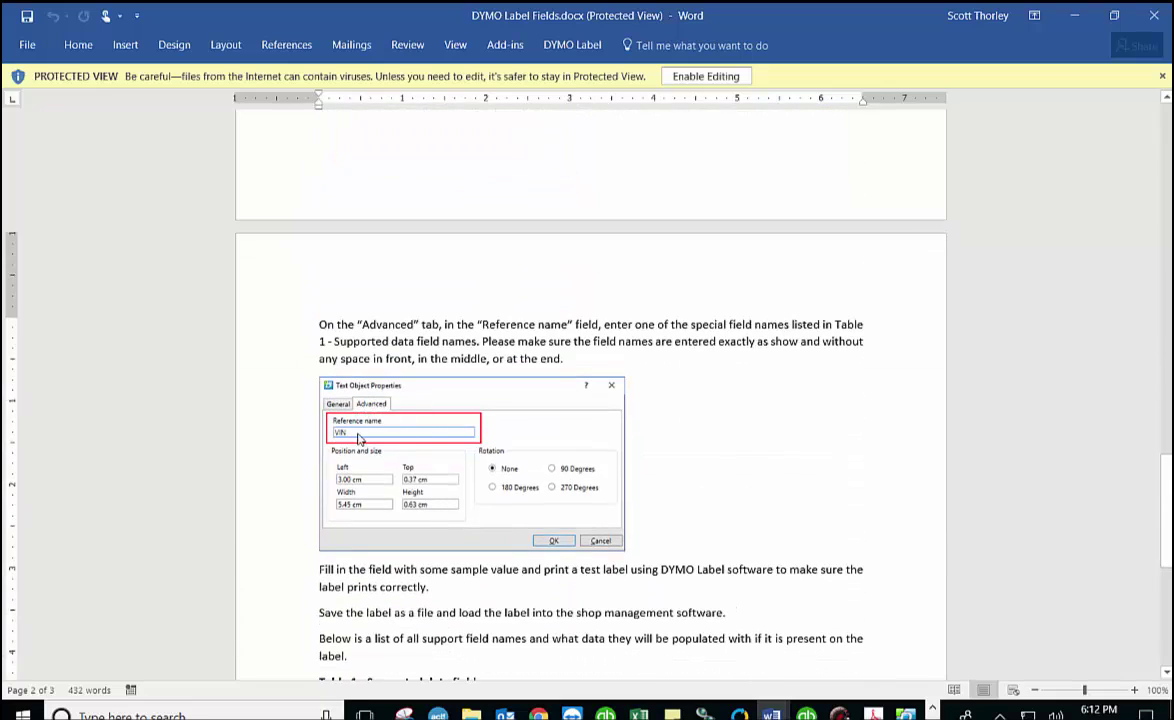
{"action": "scroll", "coordinate": [386, 430], "scroll_direction": "down", "scroll_amount": 4}
{"action": "scroll", "coordinate": [386, 430], "scroll_direction": "down", "scroll_amount": 5}
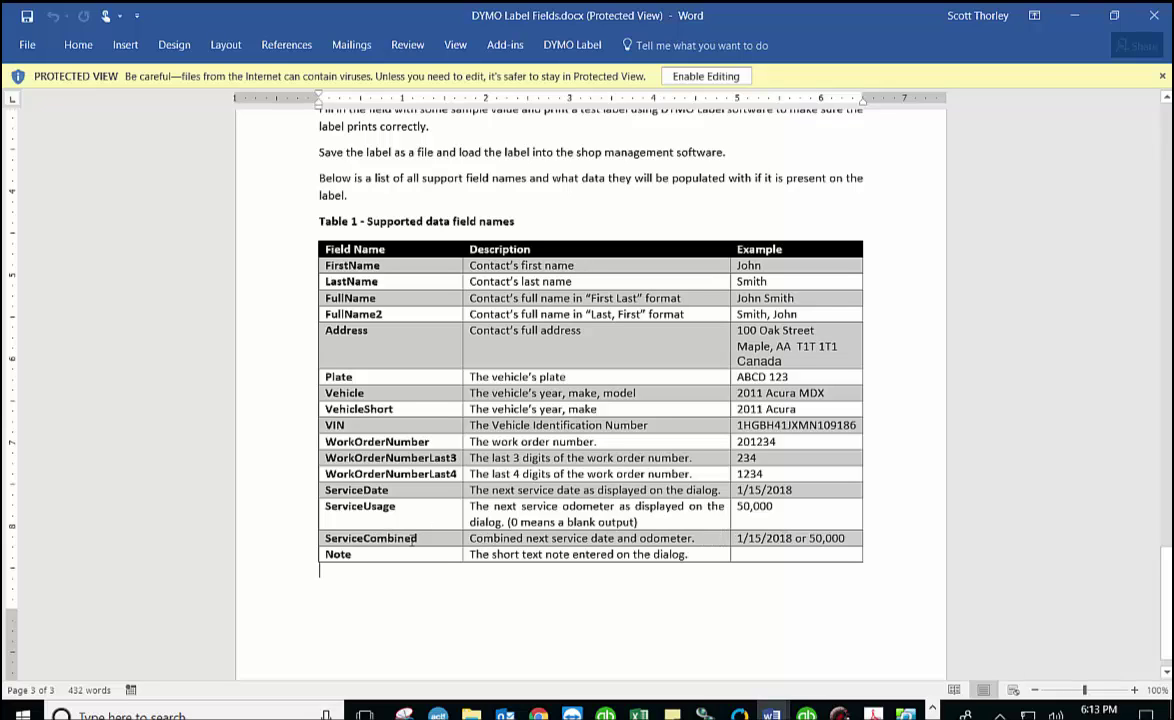
Make the empty text box a variable object, renaming its reference from TEXT_1 to ServiceCombined.
{"action": "left_click", "coordinate": [906, 714]}
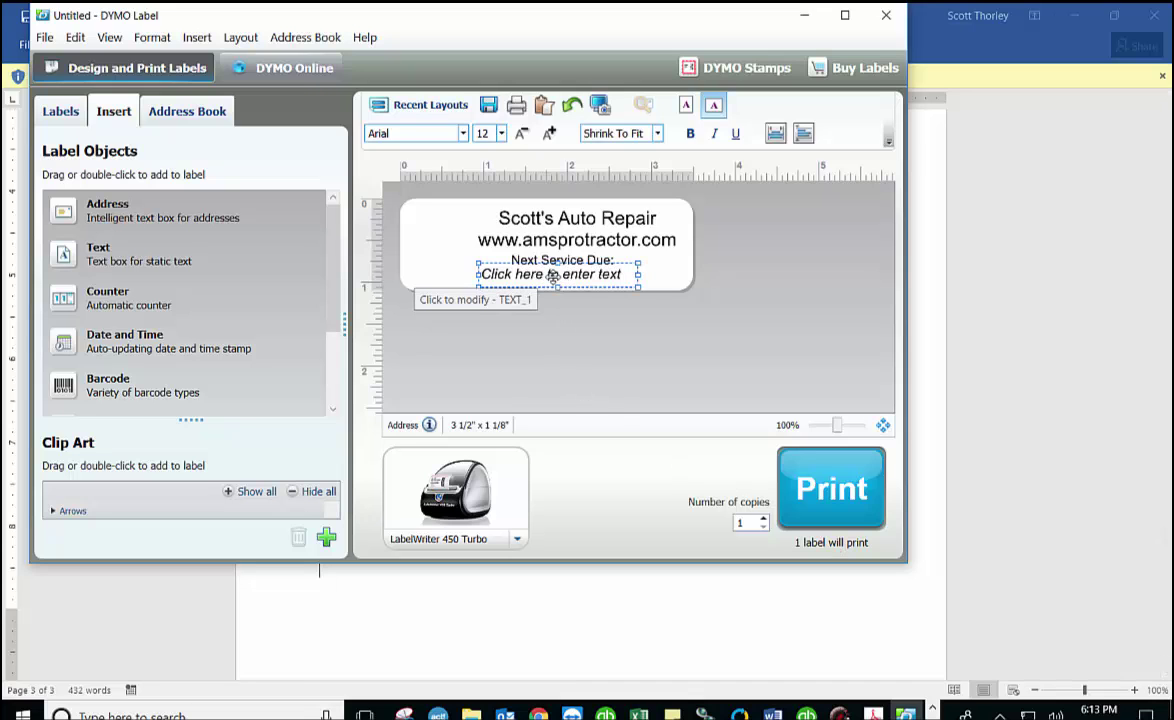
{"action": "right_click", "coordinate": [510, 273]}
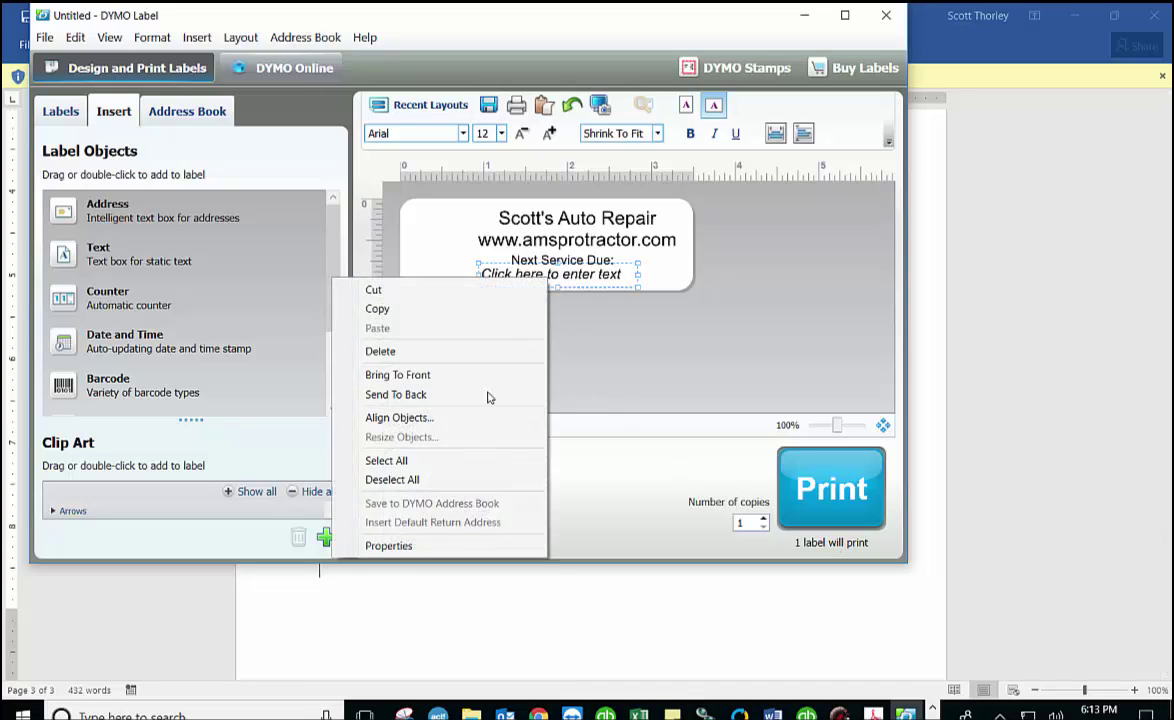
{"action": "left_click", "coordinate": [378, 545]}
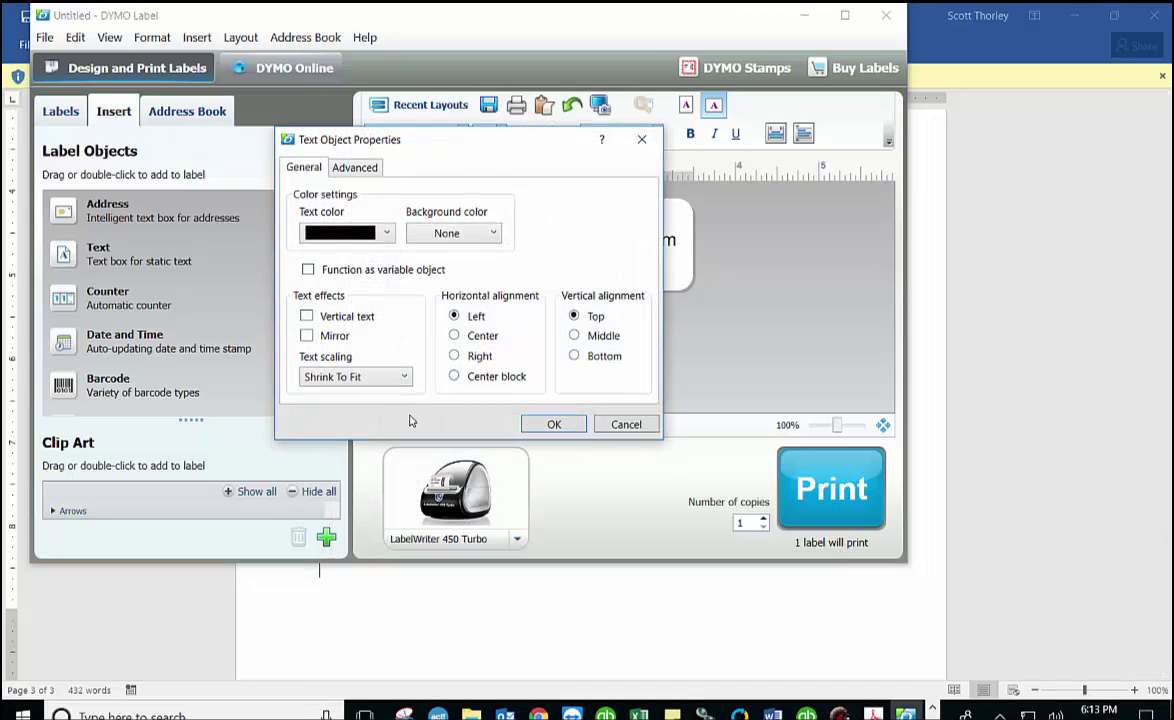
{"action": "left_click", "coordinate": [309, 271]}
{"action": "left_click", "coordinate": [340, 164]}
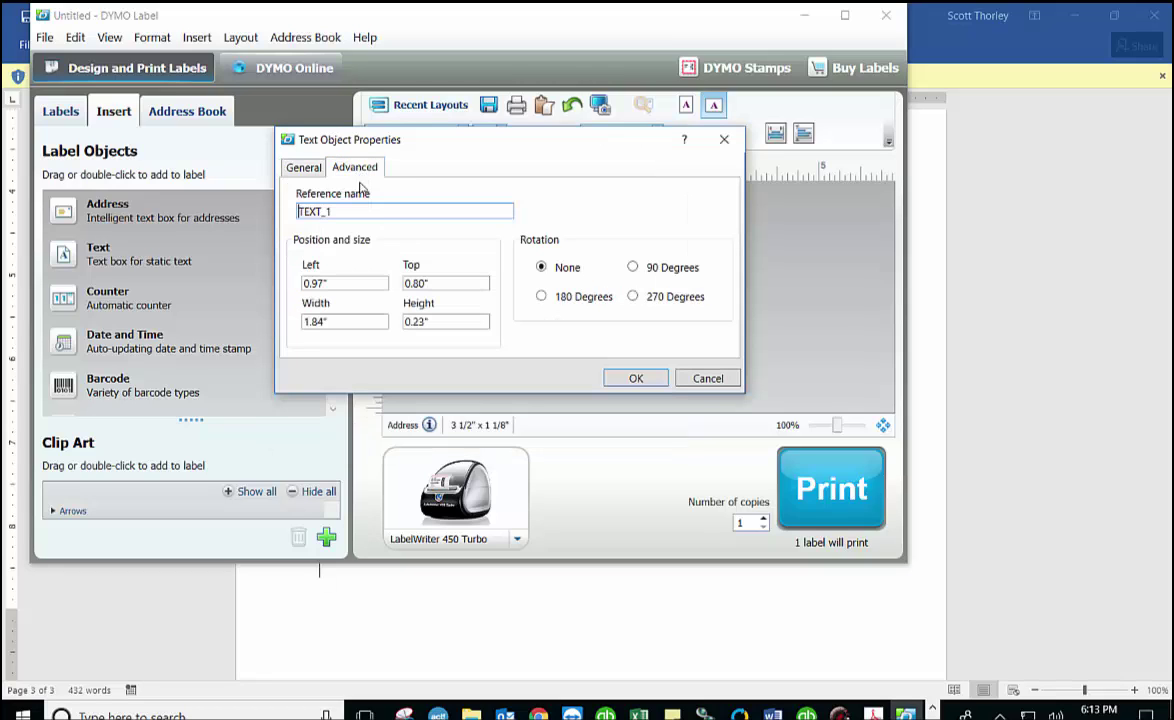
{"action": "double_click", "coordinate": [359, 212]}
{"action": "type", "text": "ServiceCombined"}
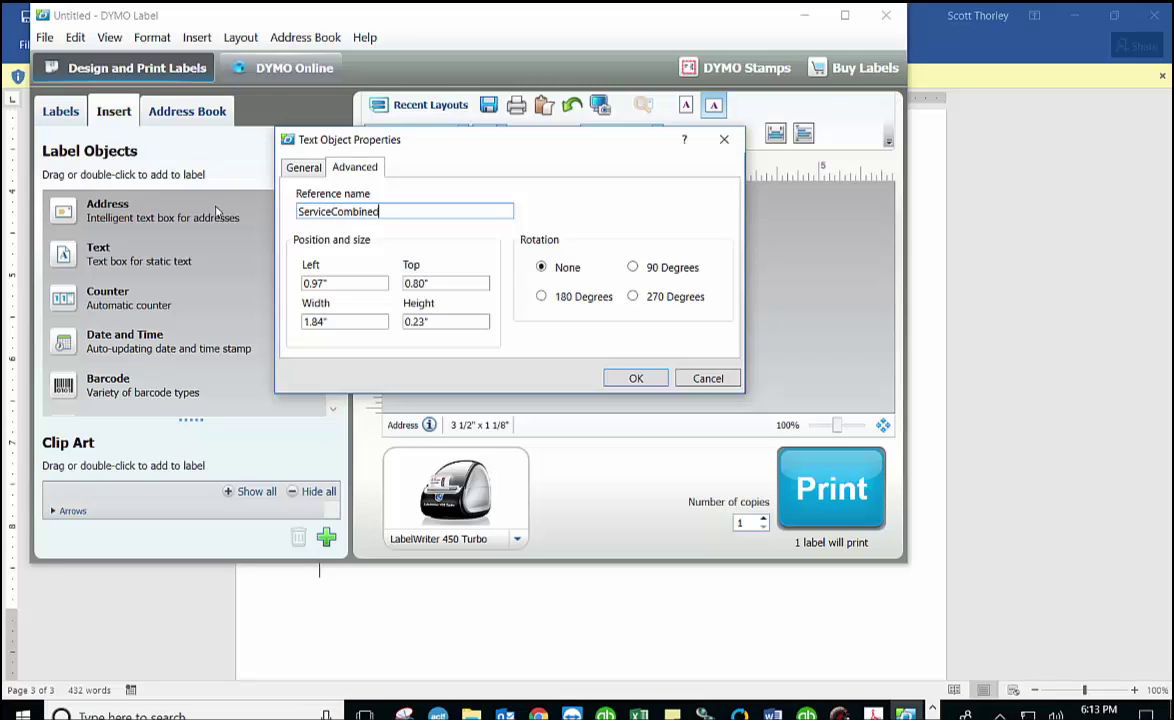
{"action": "left_click", "coordinate": [634, 378]}
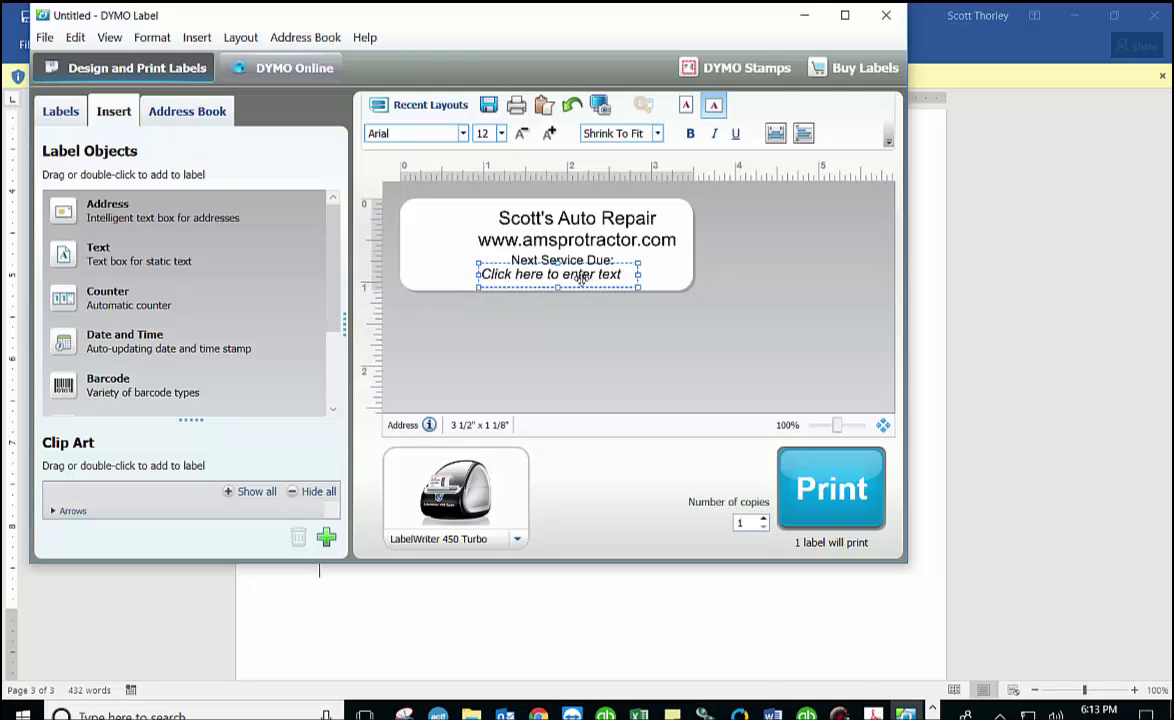
Add an image object at the label's left edge loaded from AMS Logo no words small 3.jpg.
{"action": "scroll", "coordinate": [336, 280], "scroll_direction": "down", "scroll_amount": 3}
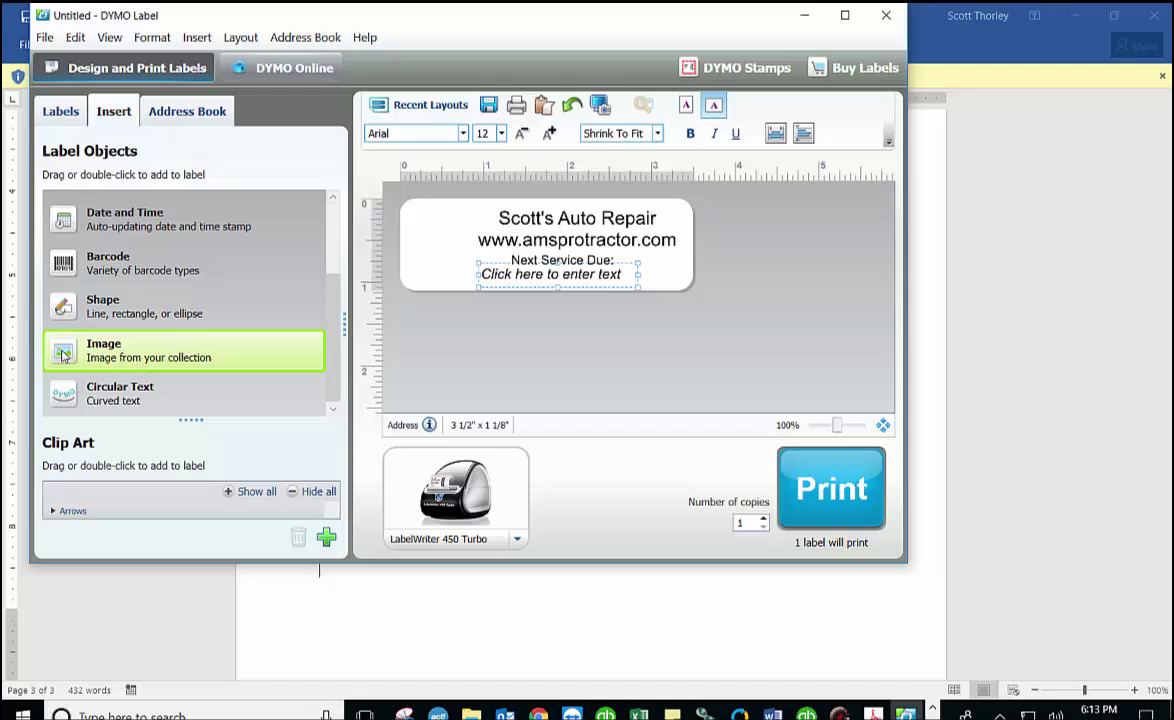
{"action": "left_click_drag", "start_coordinate": [62, 338], "coordinate": [420, 228]}
{"action": "double_click", "coordinate": [422, 228]}
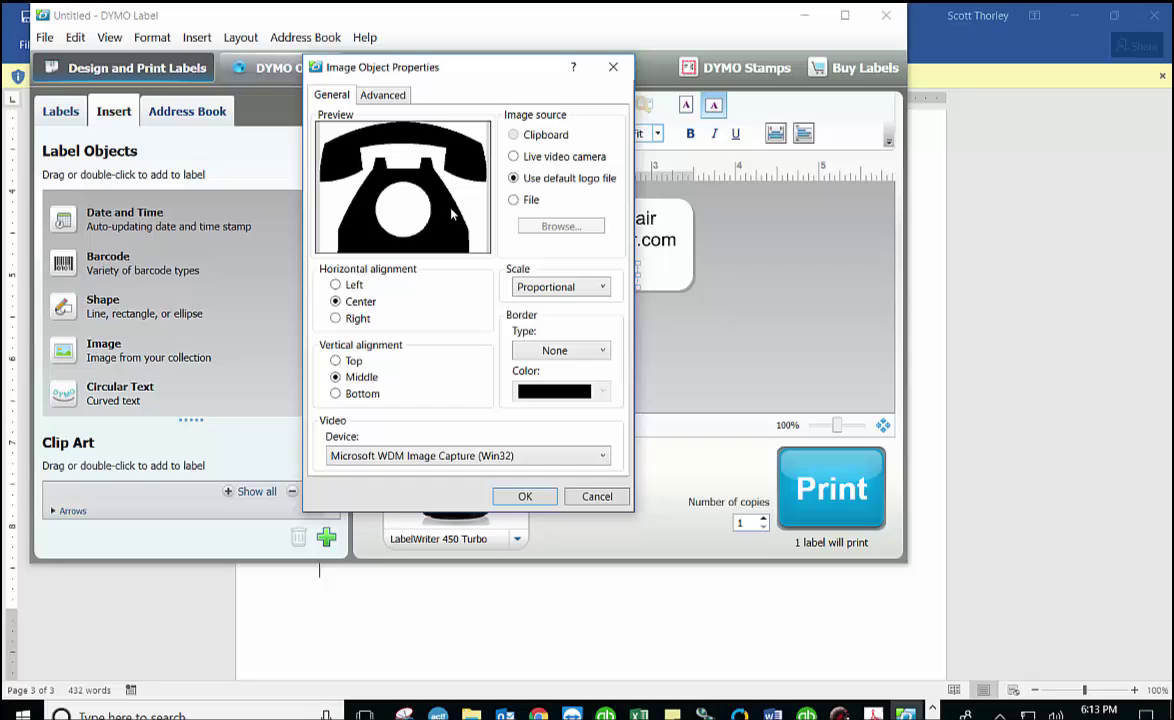
{"action": "left_click", "coordinate": [513, 200]}
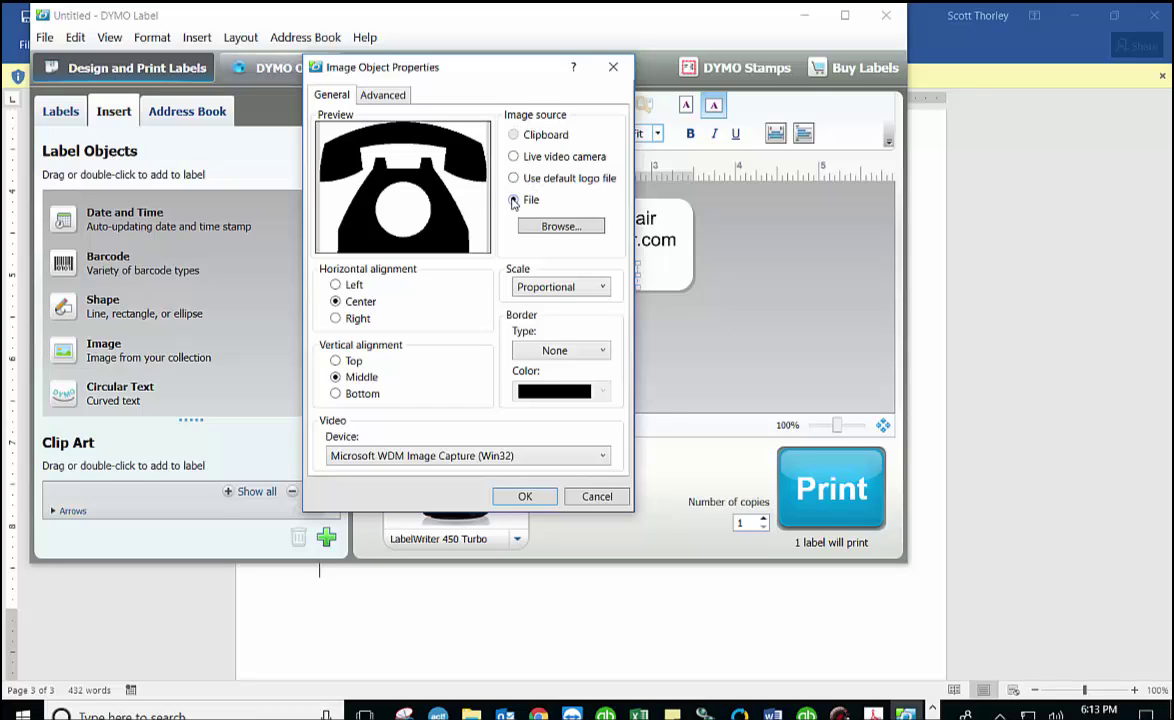
{"action": "left_click", "coordinate": [561, 226]}
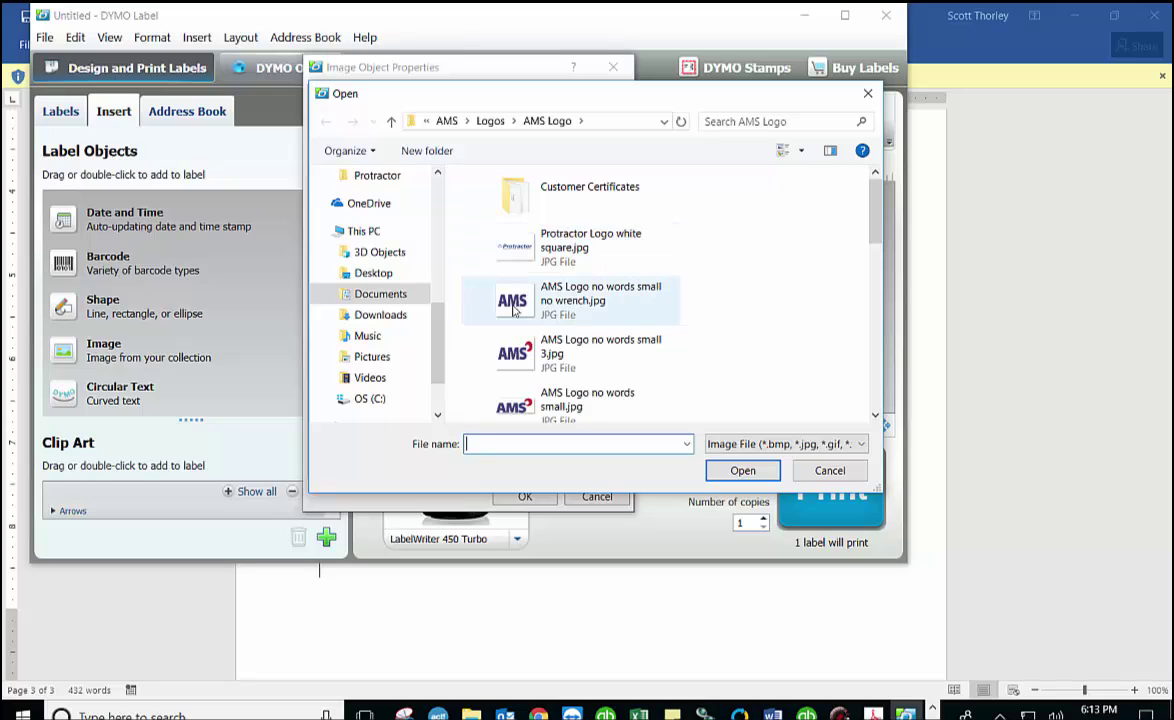
{"action": "left_click", "coordinate": [480, 334]}
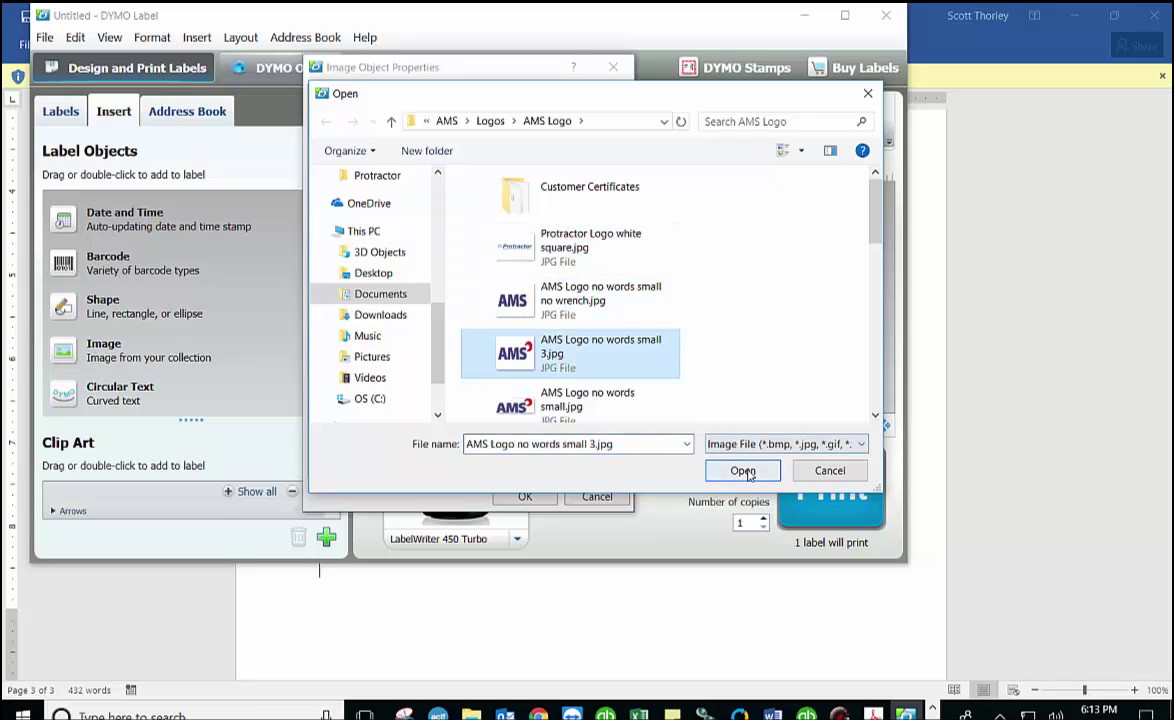
{"action": "key", "text": "Return"}
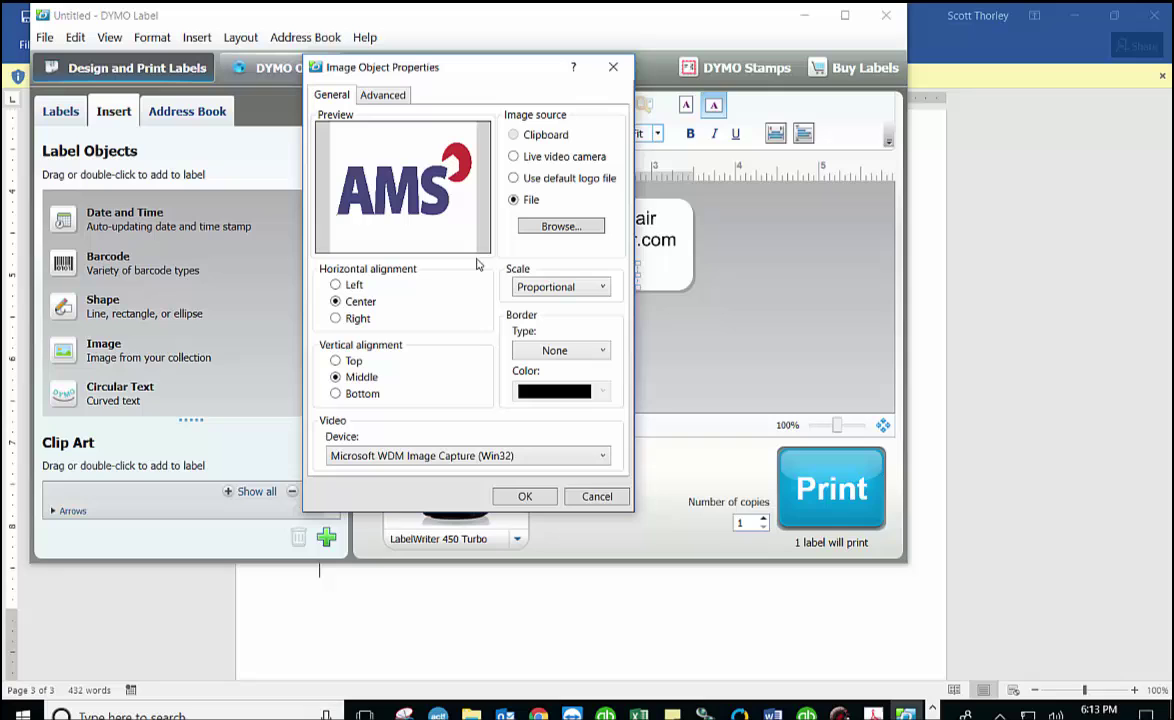
Confirm the AMS logo image and enlarge it on the label.
{"action": "left_click", "coordinate": [527, 497]}
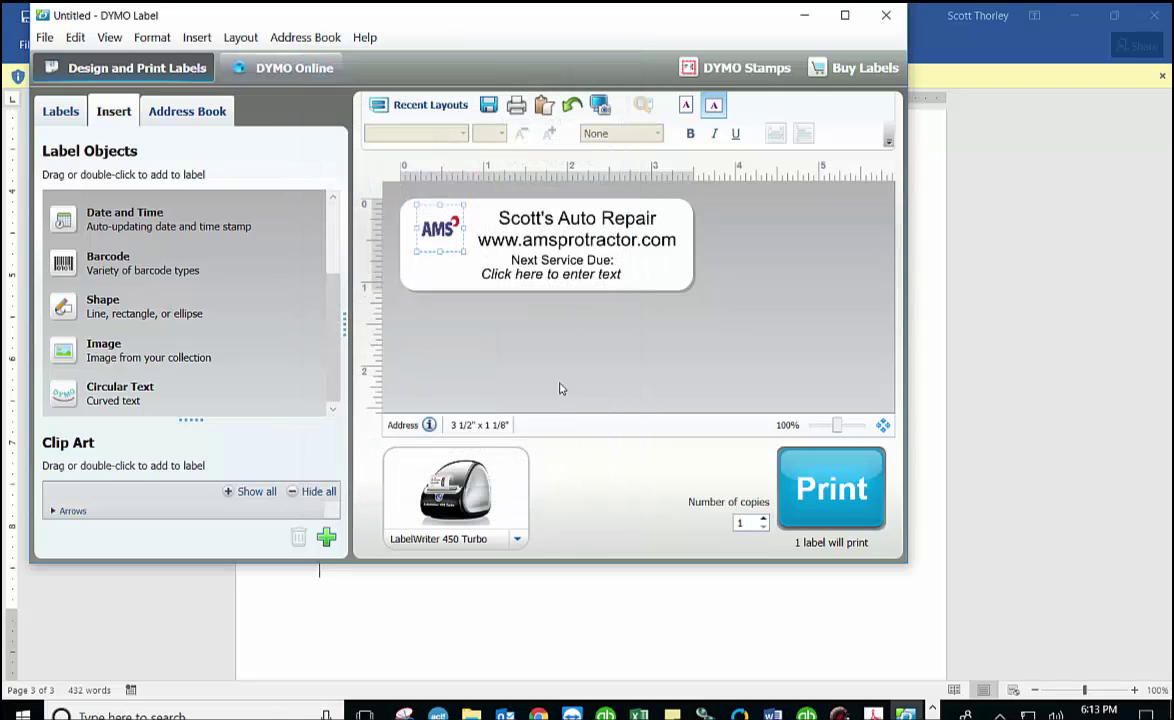
{"action": "left_click_drag", "start_coordinate": [464, 251], "coordinate": [425, 276]}
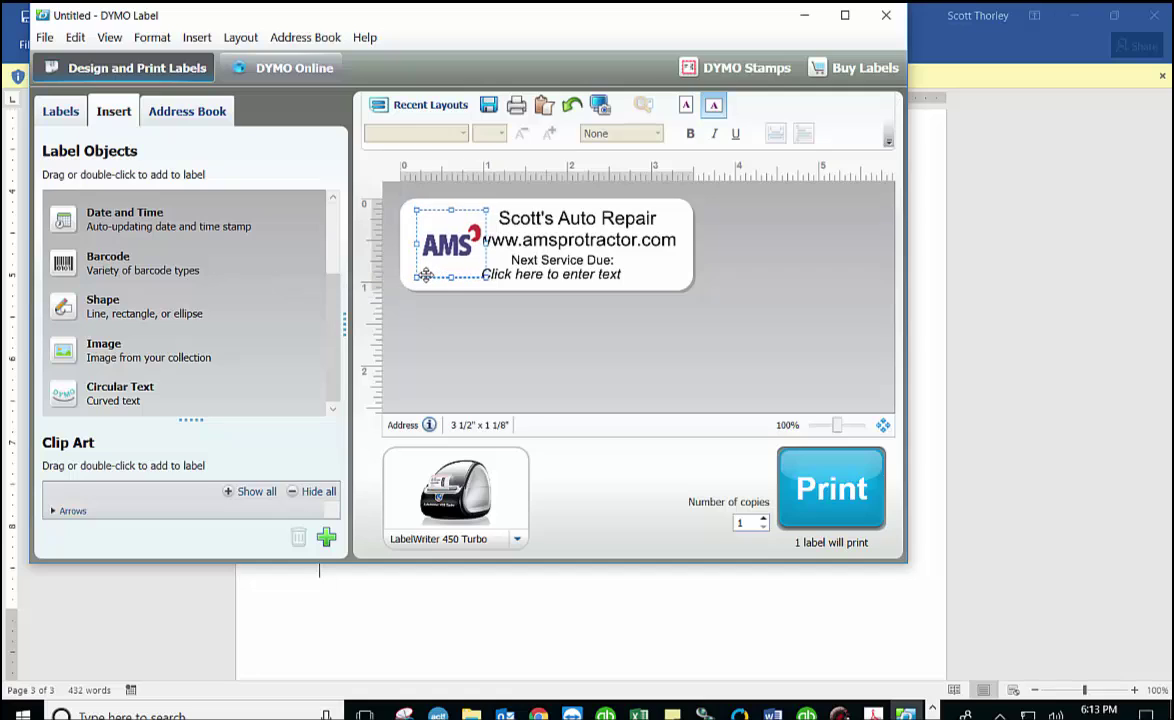
{"action": "left_click", "coordinate": [547, 320]}
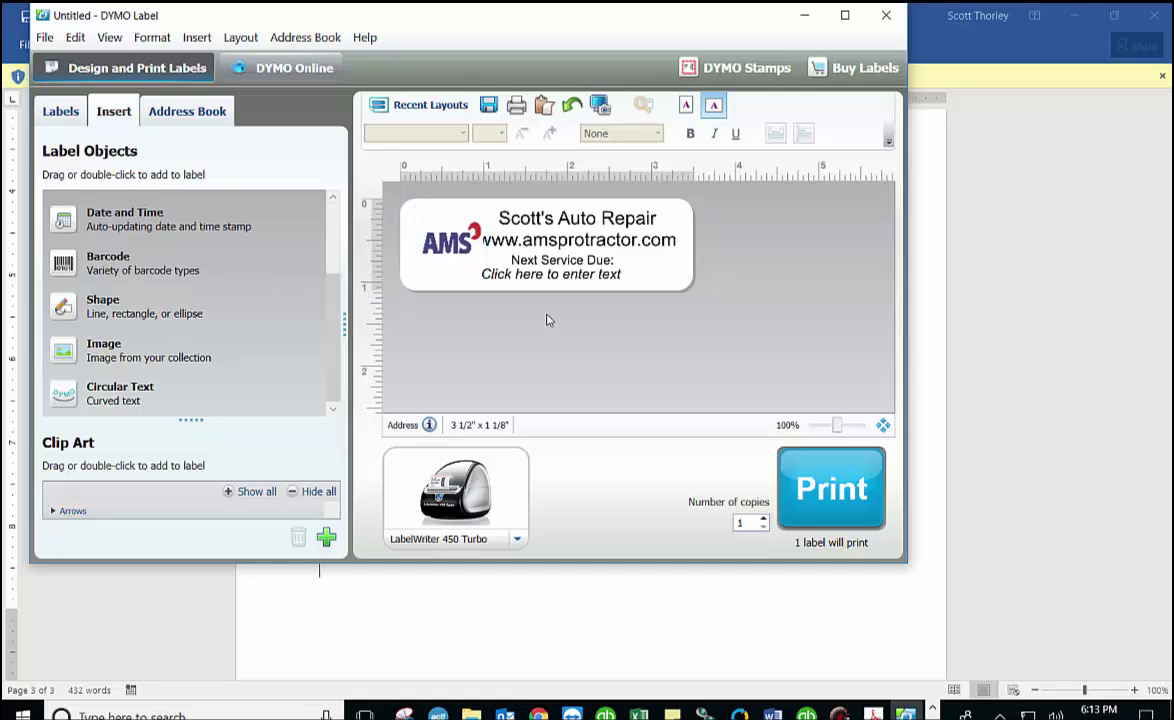
Narrow the shop name box and shift the date placeholder and 'Next Service Due:' slightly right.
{"action": "double_click", "coordinate": [558, 245]}
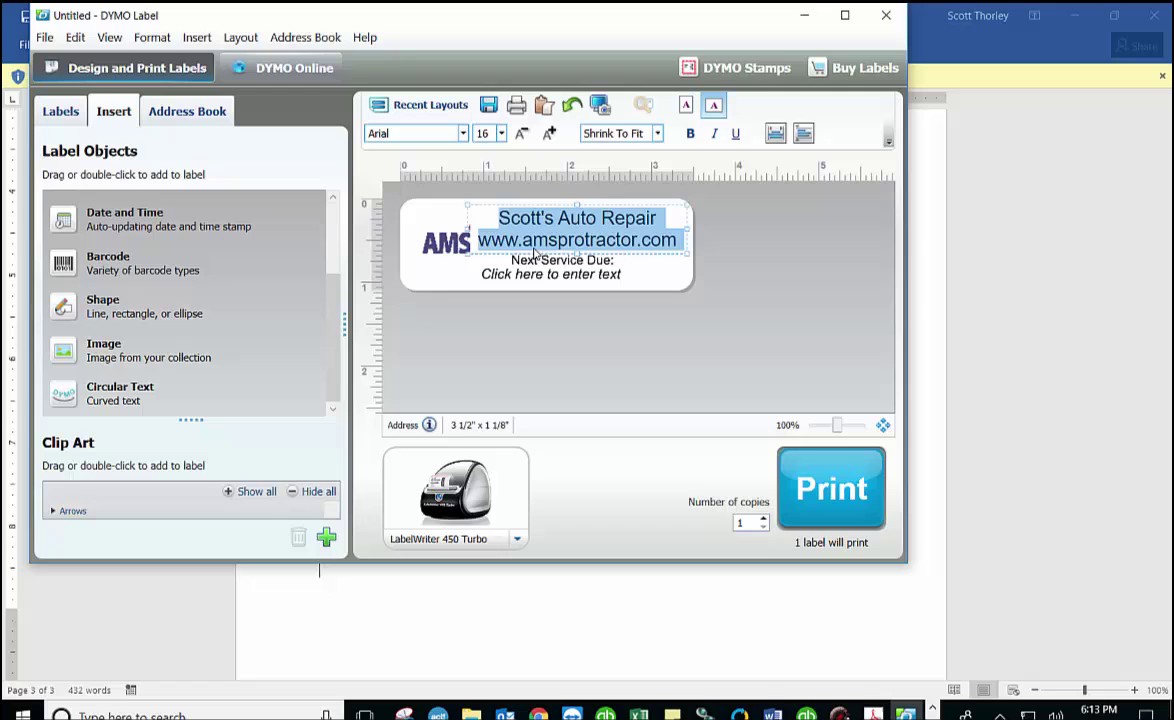
{"action": "left_click_drag", "start_coordinate": [465, 231], "coordinate": [483, 231]}
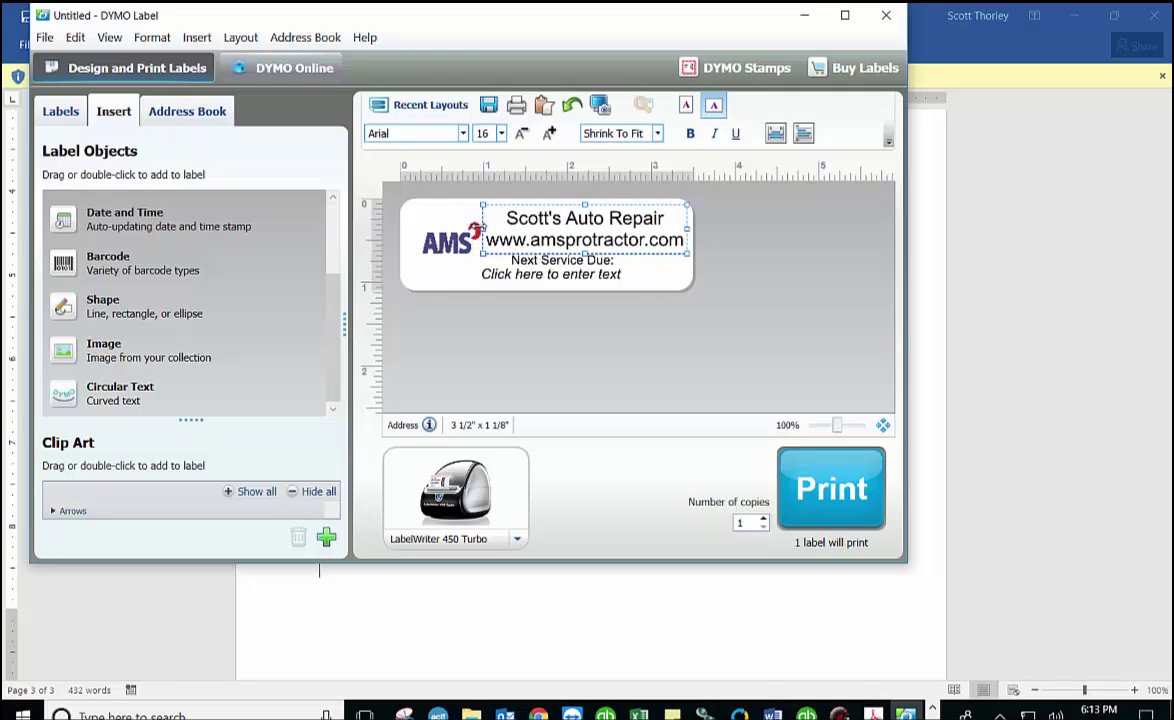
{"action": "left_click", "coordinate": [477, 312]}
{"action": "left_click", "coordinate": [514, 267]}
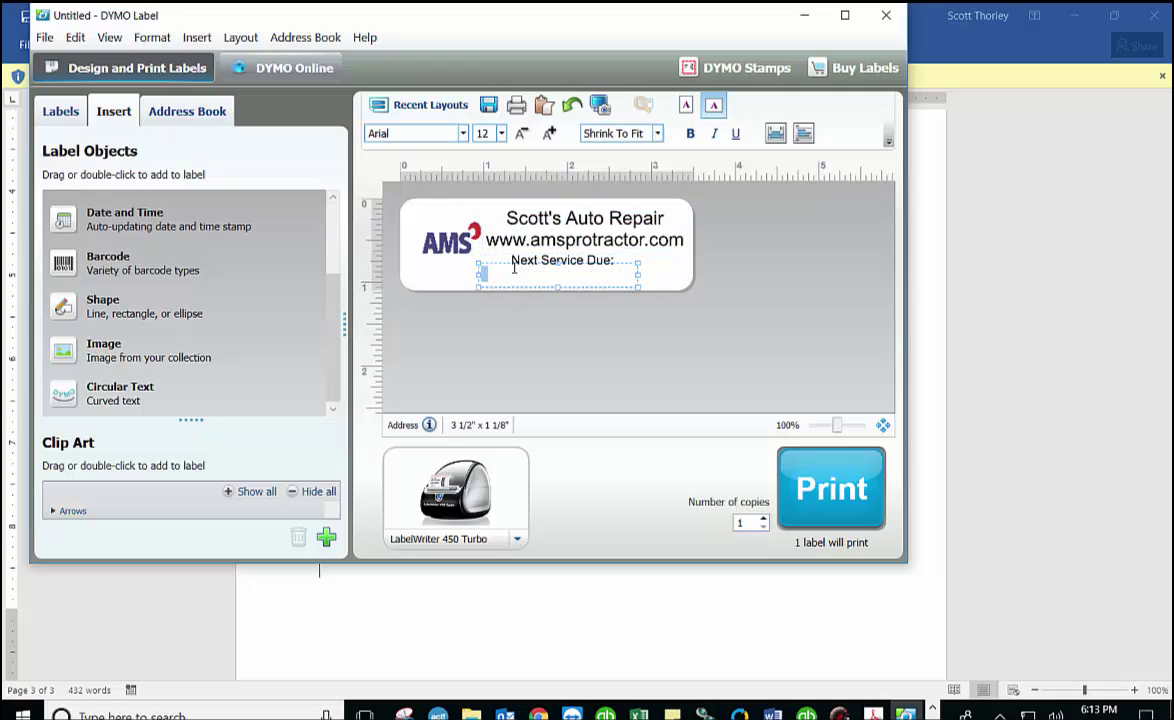
{"action": "left_click_drag", "start_coordinate": [483, 279], "coordinate": [494, 280]}
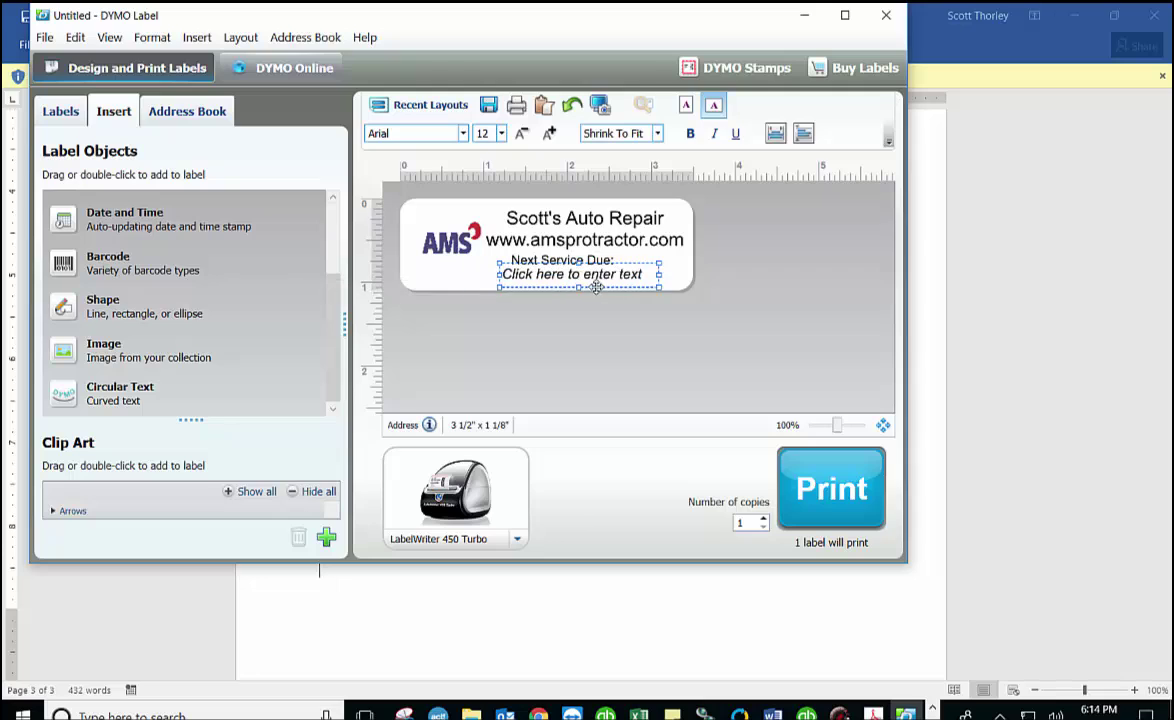
{"action": "left_click", "coordinate": [540, 258]}
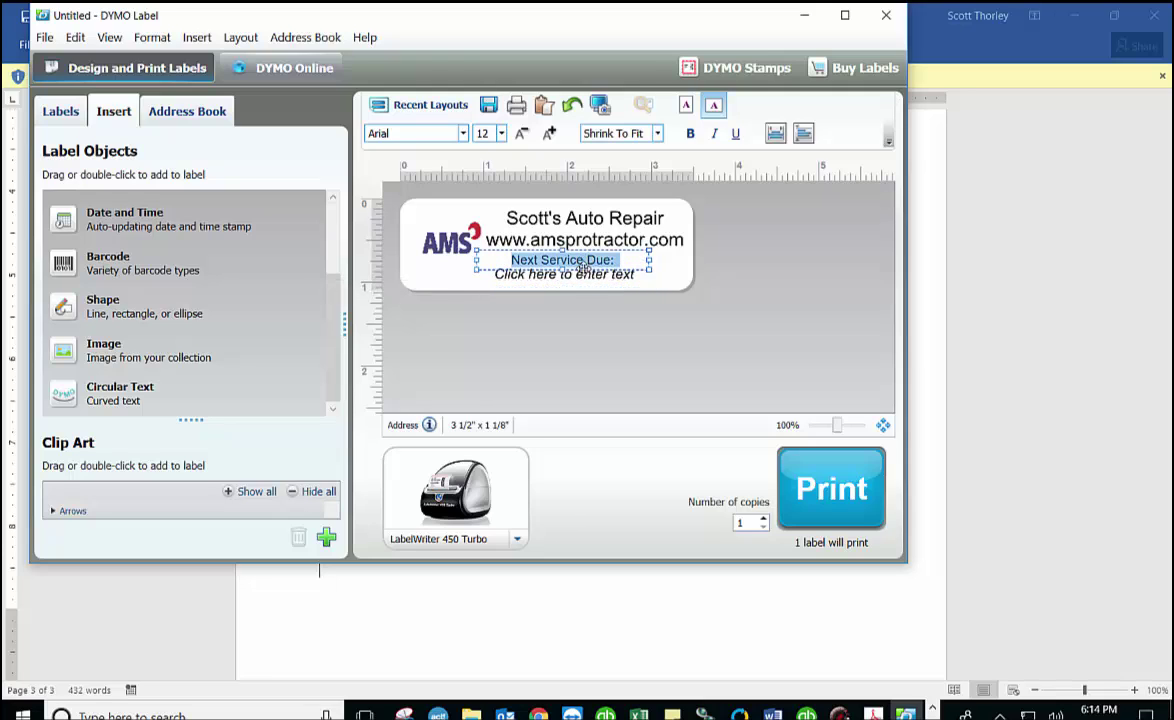
{"action": "left_click_drag", "start_coordinate": [583, 262], "coordinate": [598, 264]}
{"action": "left_click", "coordinate": [634, 343]}
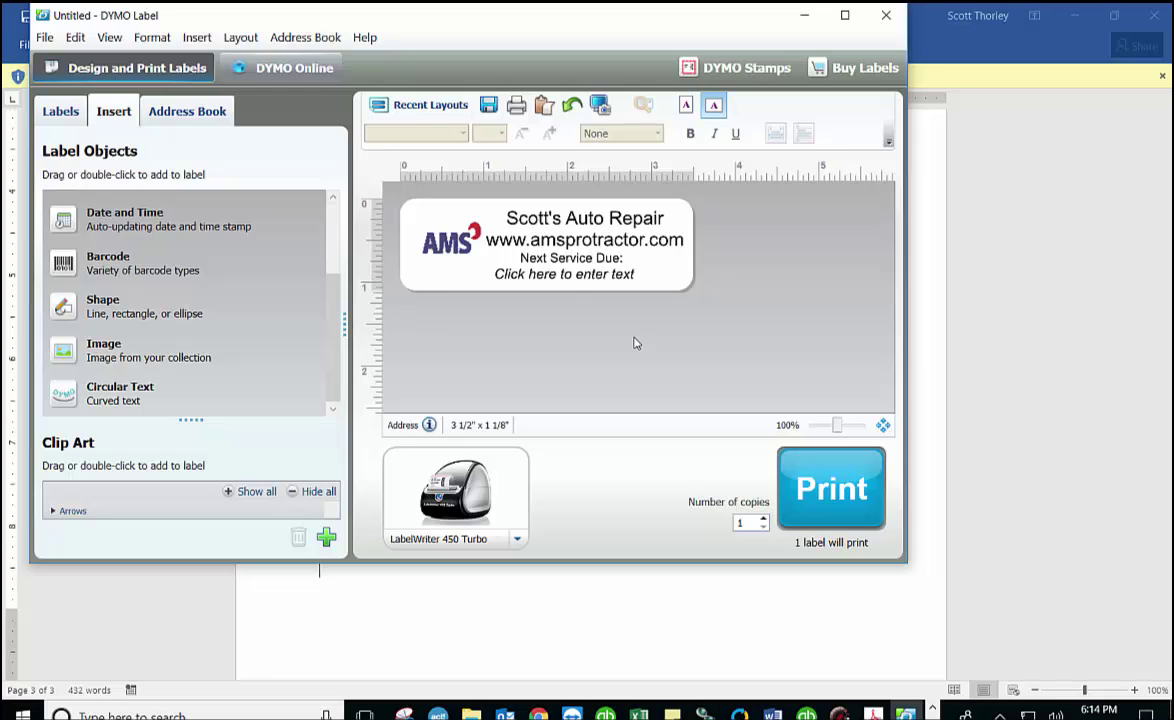
Save As over Next Service Test.label in the Protractor folder, confirming the replacement.
{"action": "left_click", "coordinate": [45, 38]}
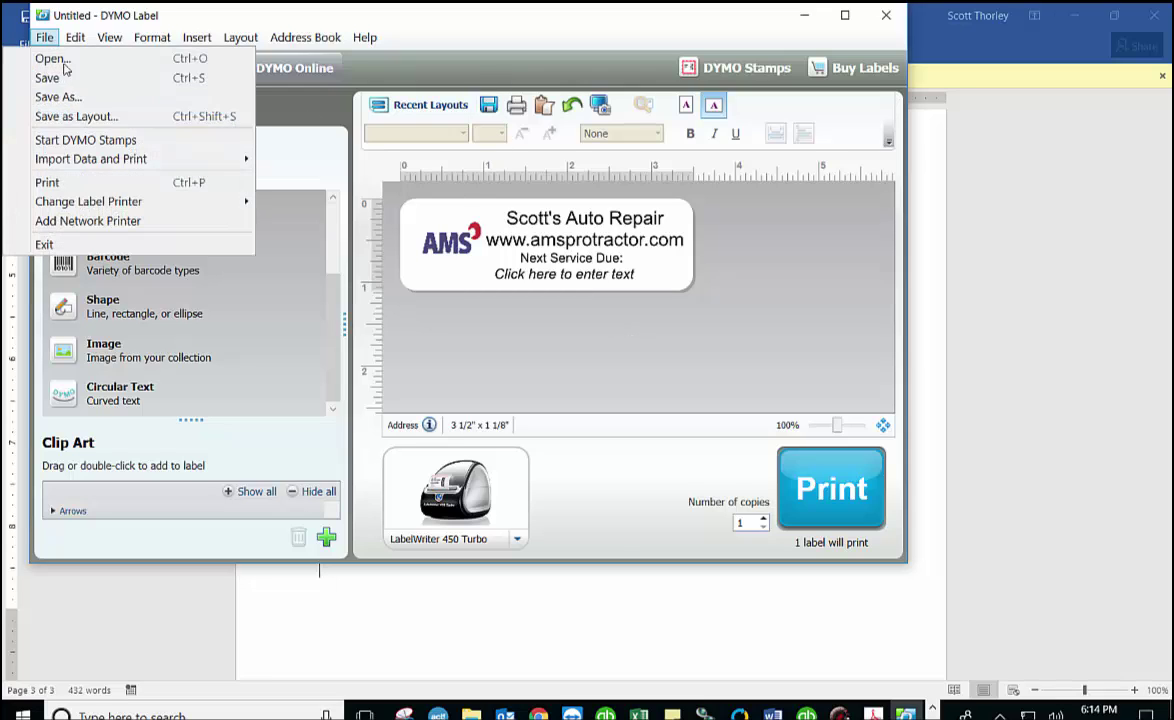
{"action": "left_click", "coordinate": [62, 97]}
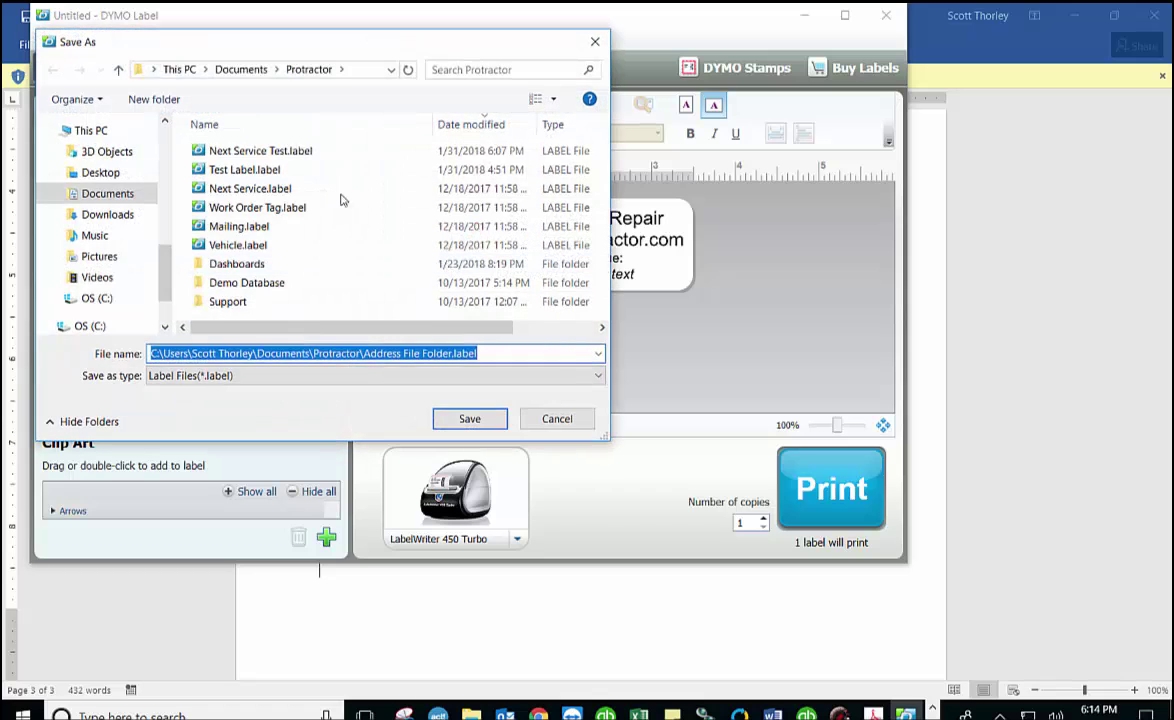
{"action": "left_click", "coordinate": [273, 155]}
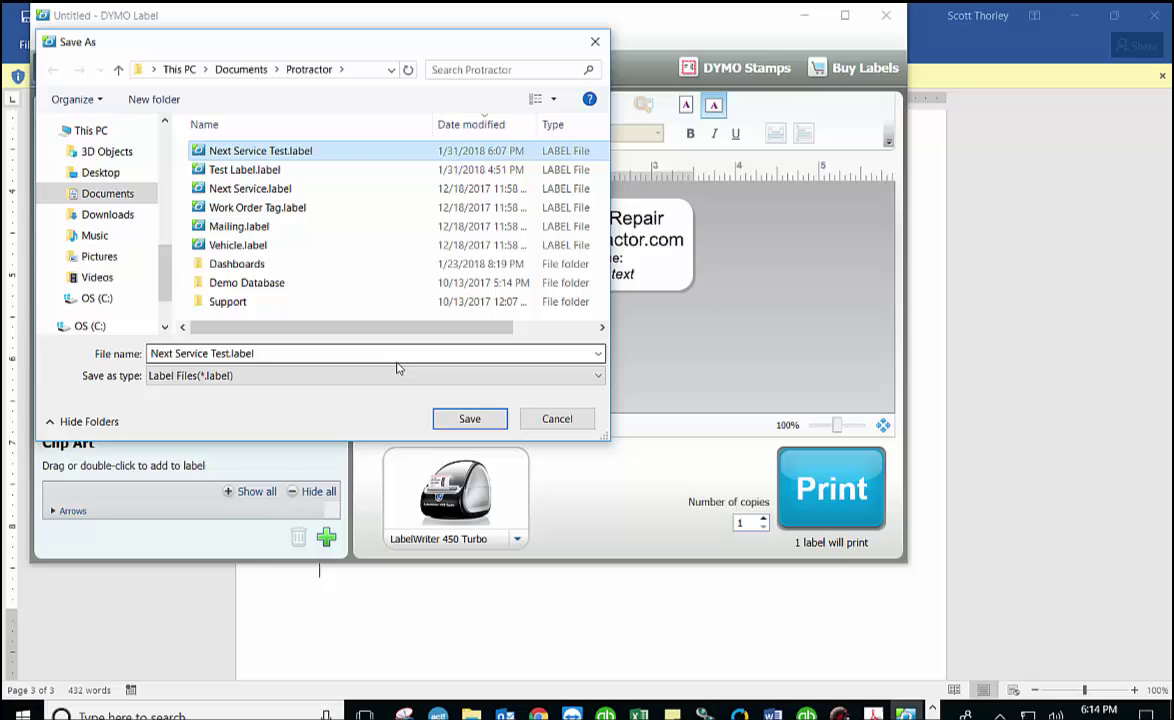
{"action": "left_click", "coordinate": [469, 420]}
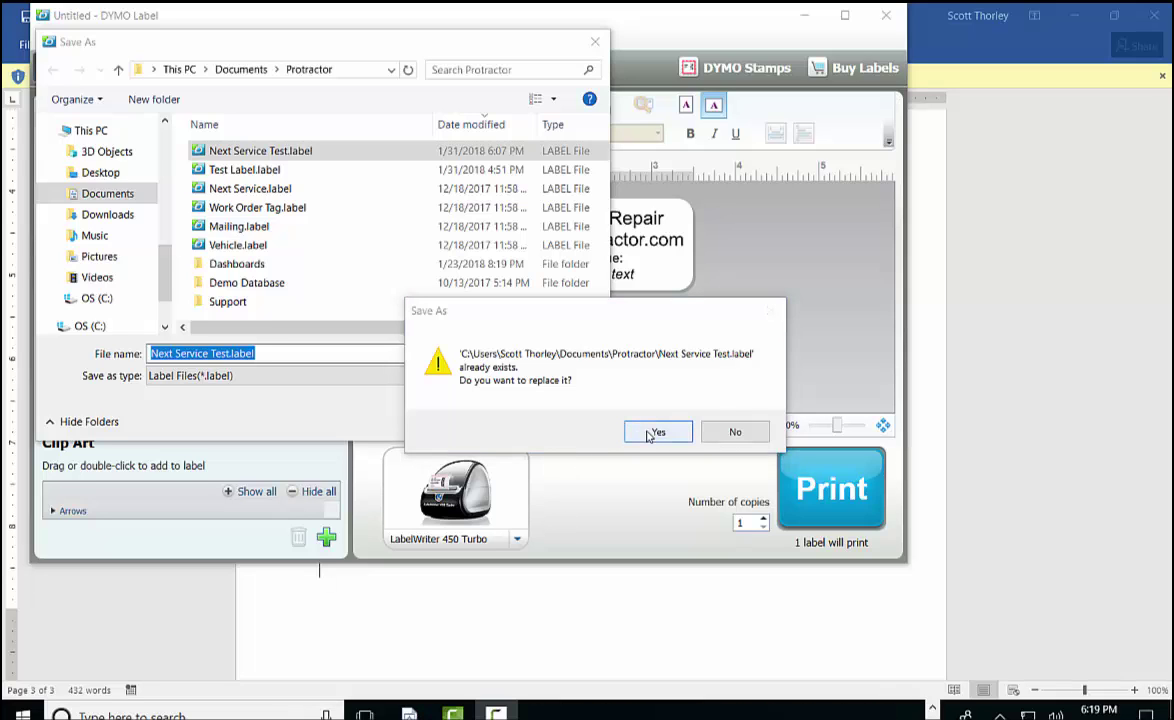
{"action": "left_click", "coordinate": [657, 432]}
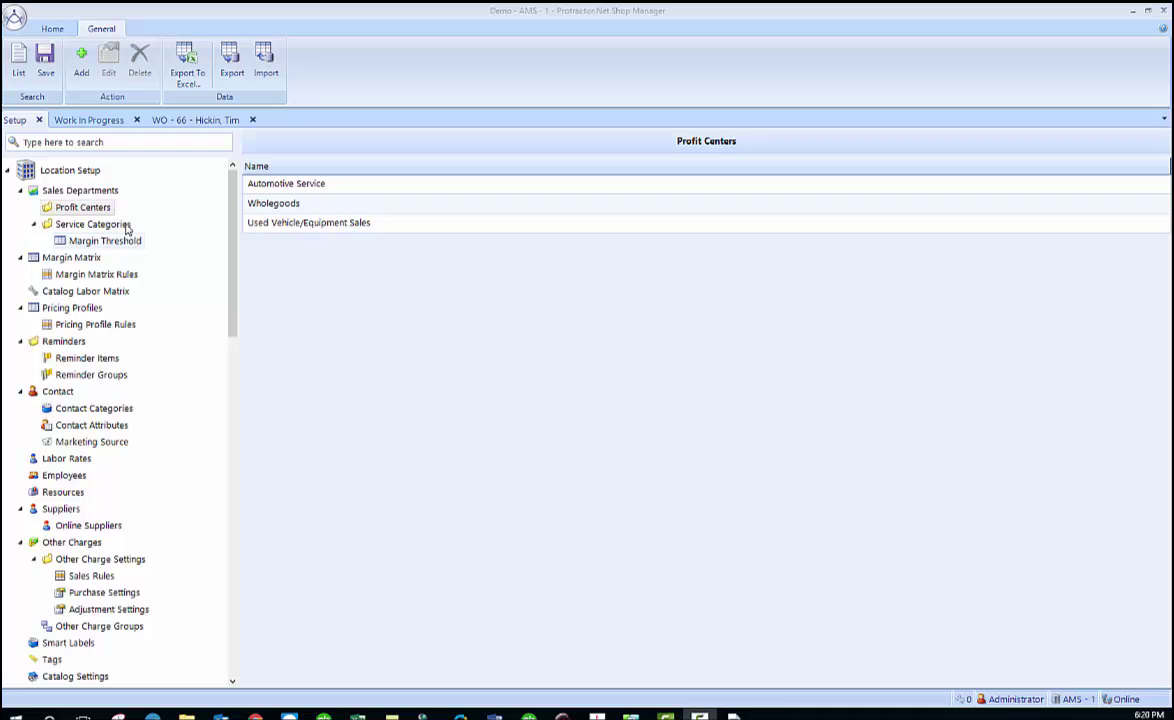
Find DYMO Labels in Setup by searching 'dym' and add a new label entry.
{"action": "left_click", "coordinate": [93, 143]}
{"action": "type", "text": "dymo"}
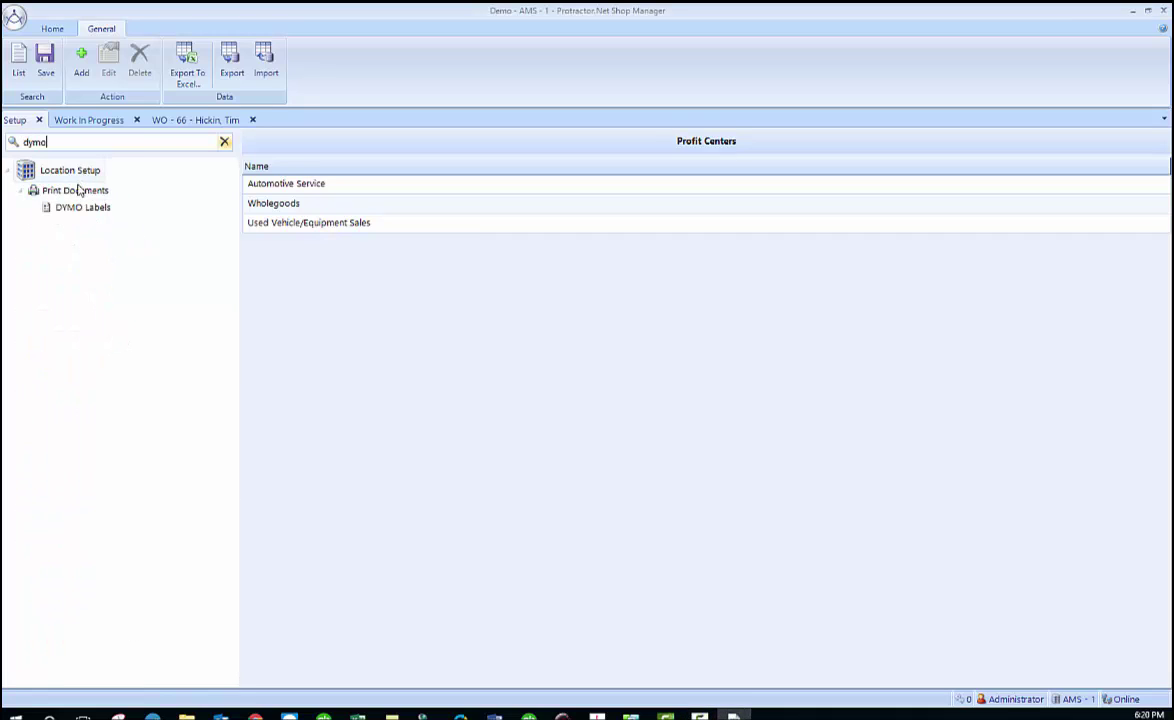
{"action": "left_click", "coordinate": [78, 207]}
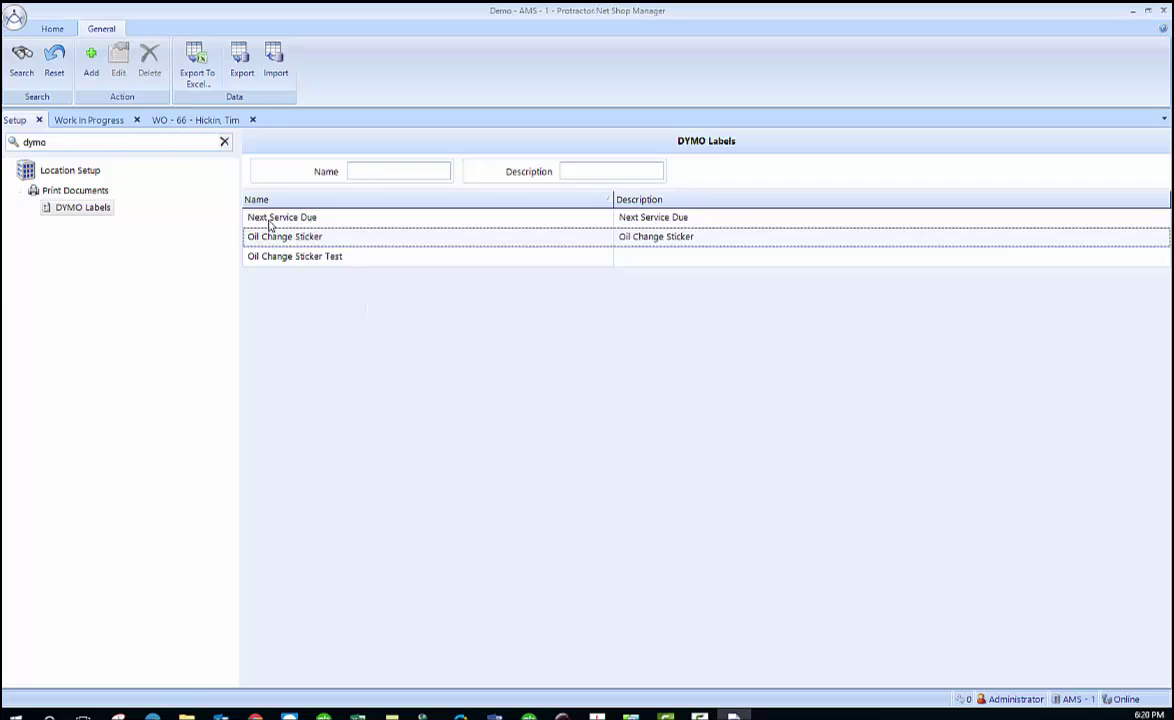
{"action": "left_click", "coordinate": [91, 68]}
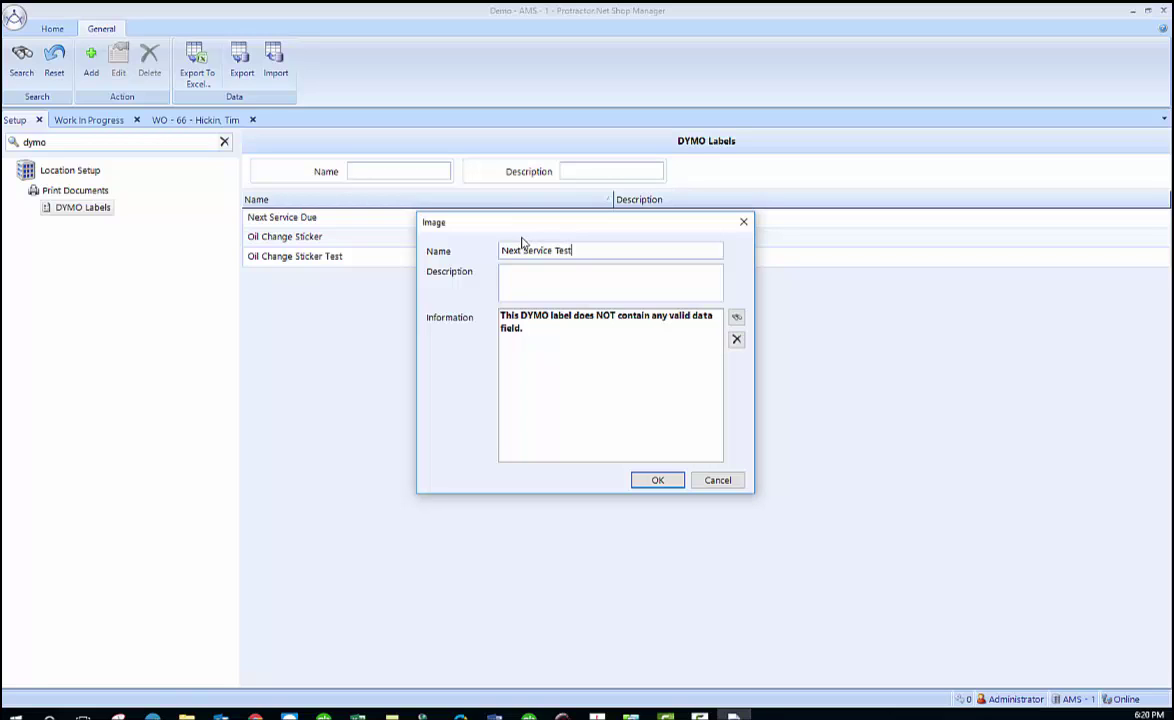
Copy the name Next Service Test into the description and attach Next Service Test.label.
{"action": "triple_click", "coordinate": [521, 242]}
{"action": "key", "text": "ctrl+c"}
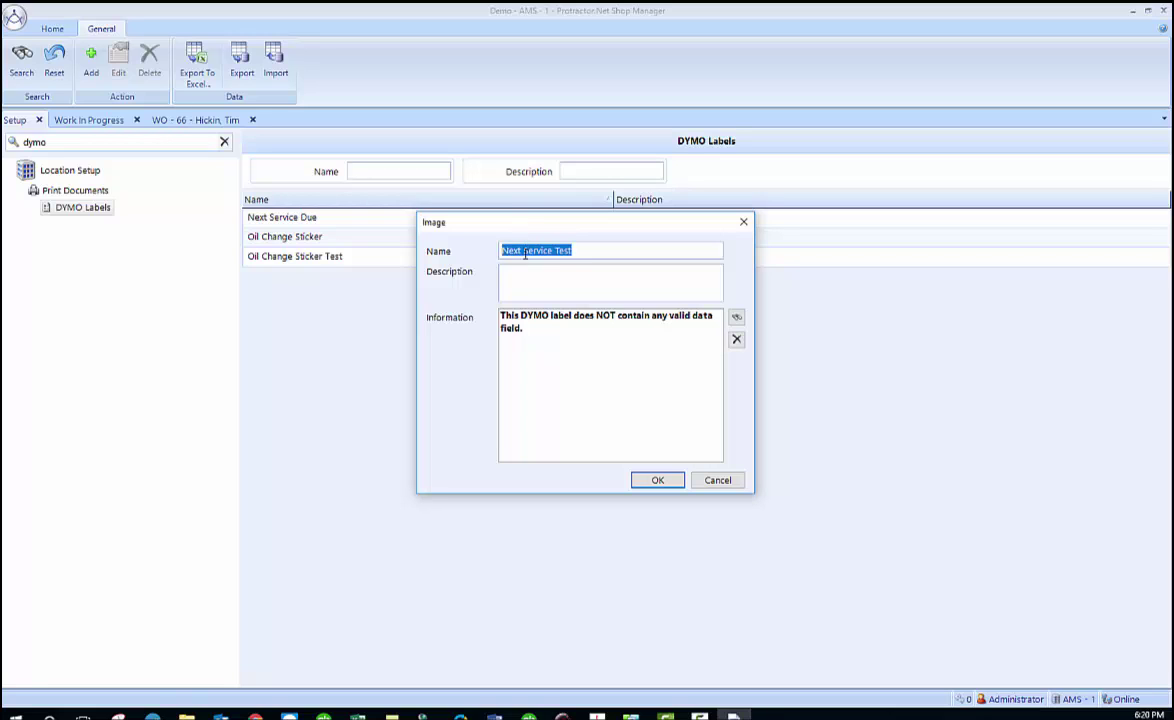
{"action": "left_click", "coordinate": [528, 271]}
{"action": "key", "text": "ctrl+v"}
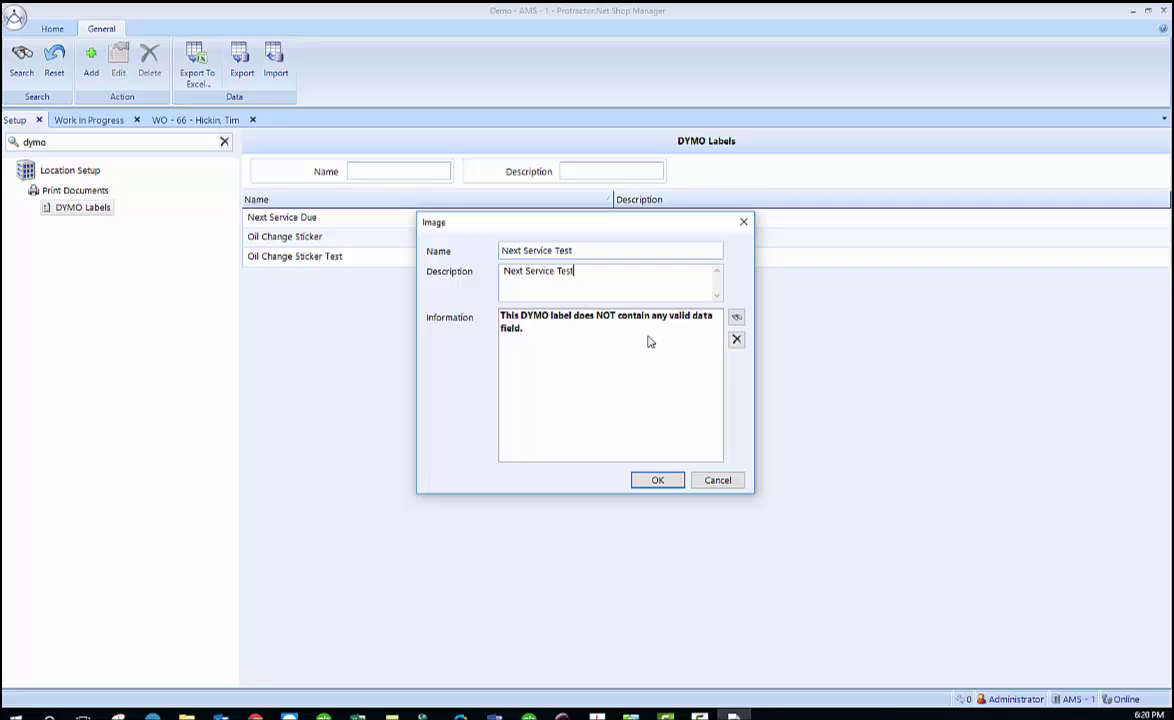
{"action": "left_click", "coordinate": [737, 318]}
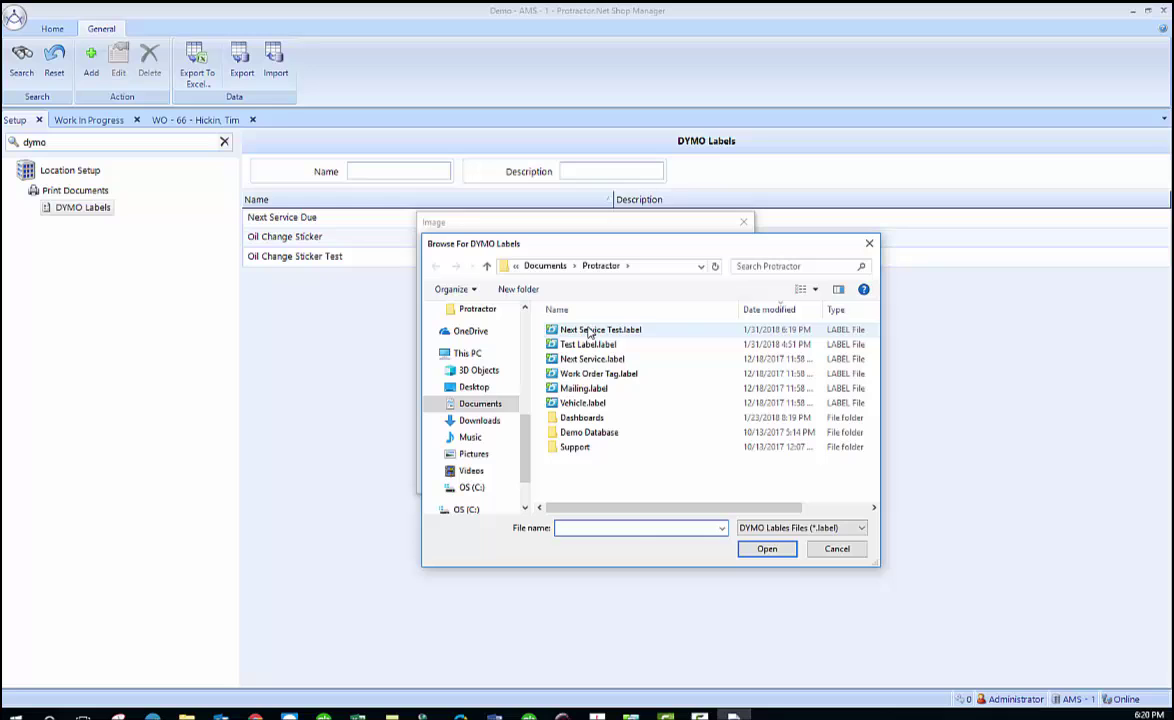
{"action": "left_click", "coordinate": [589, 333]}
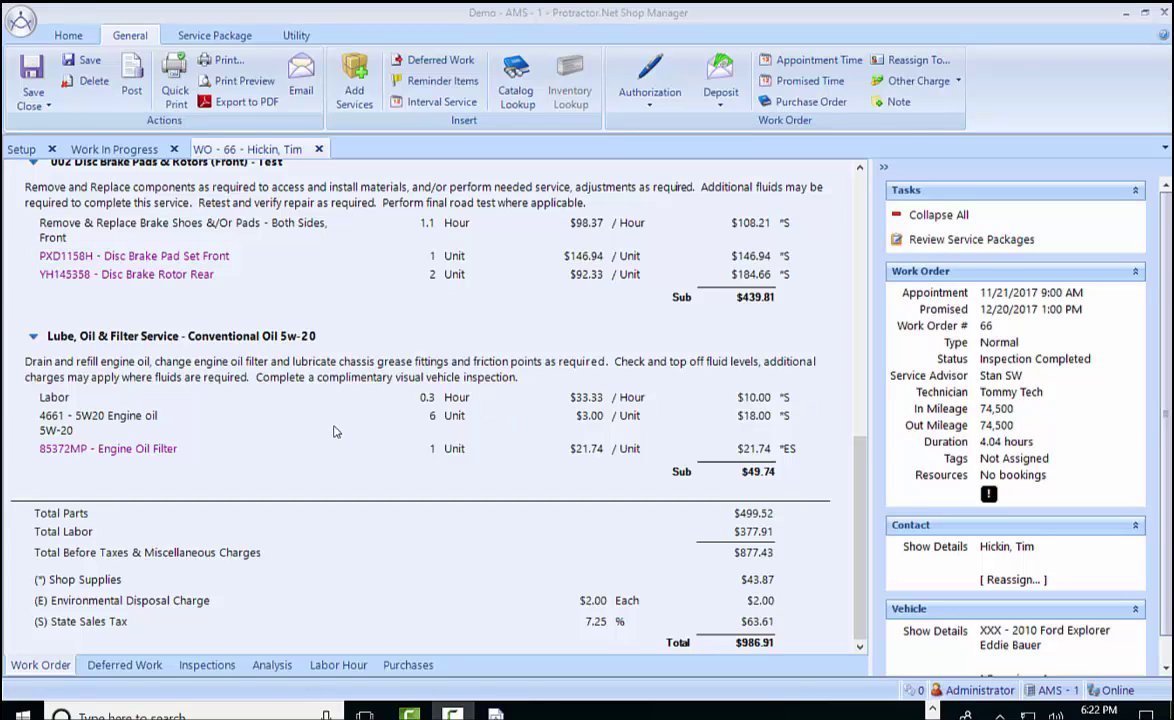
Print the Next Service Test label for work order 66 from the Print Label dialog.
{"action": "left_click", "coordinate": [278, 38]}
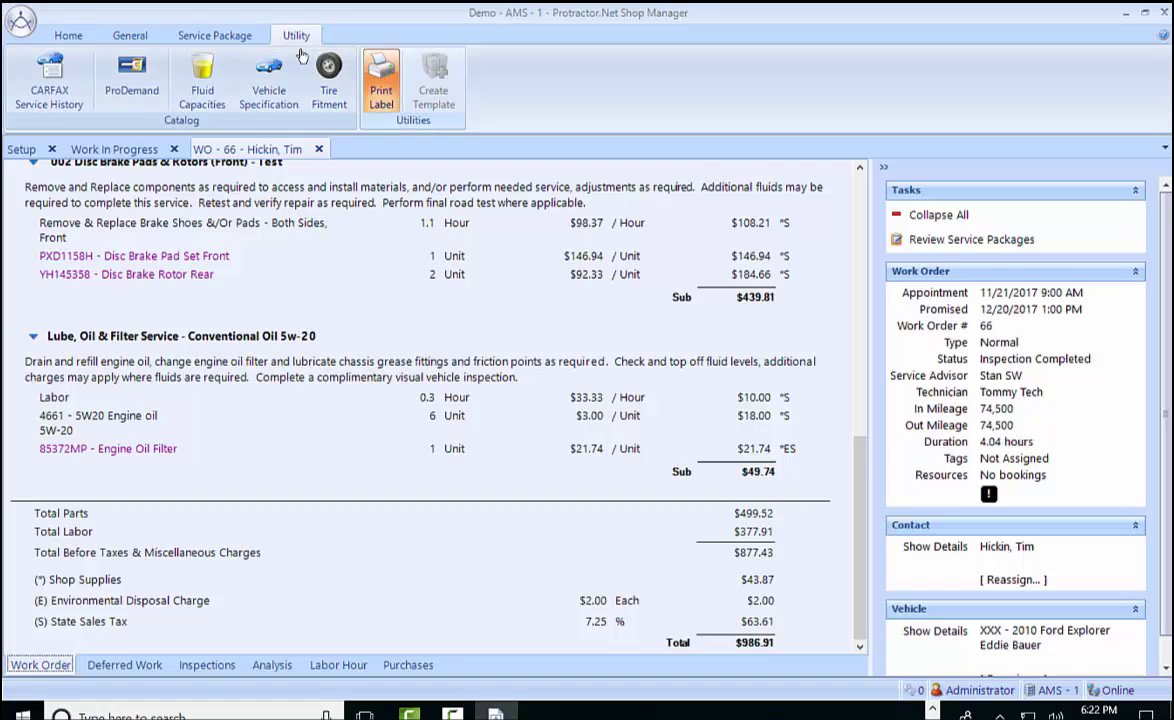
{"action": "left_click", "coordinate": [381, 85]}
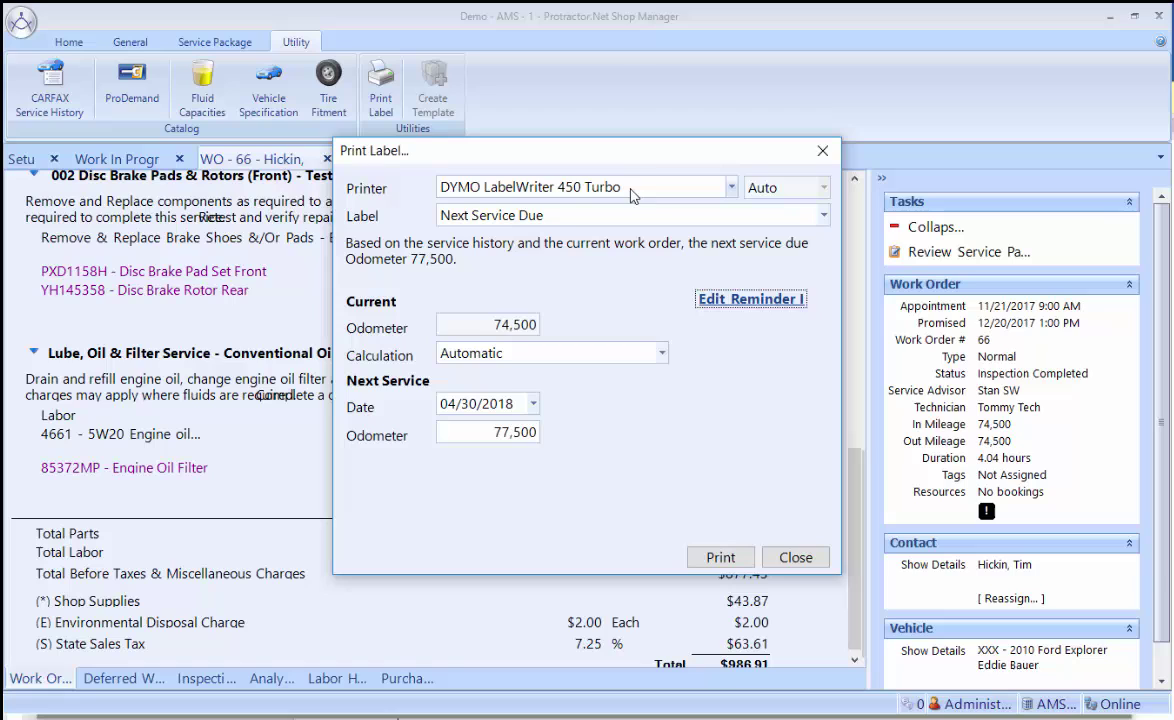
{"action": "left_click", "coordinate": [580, 218]}
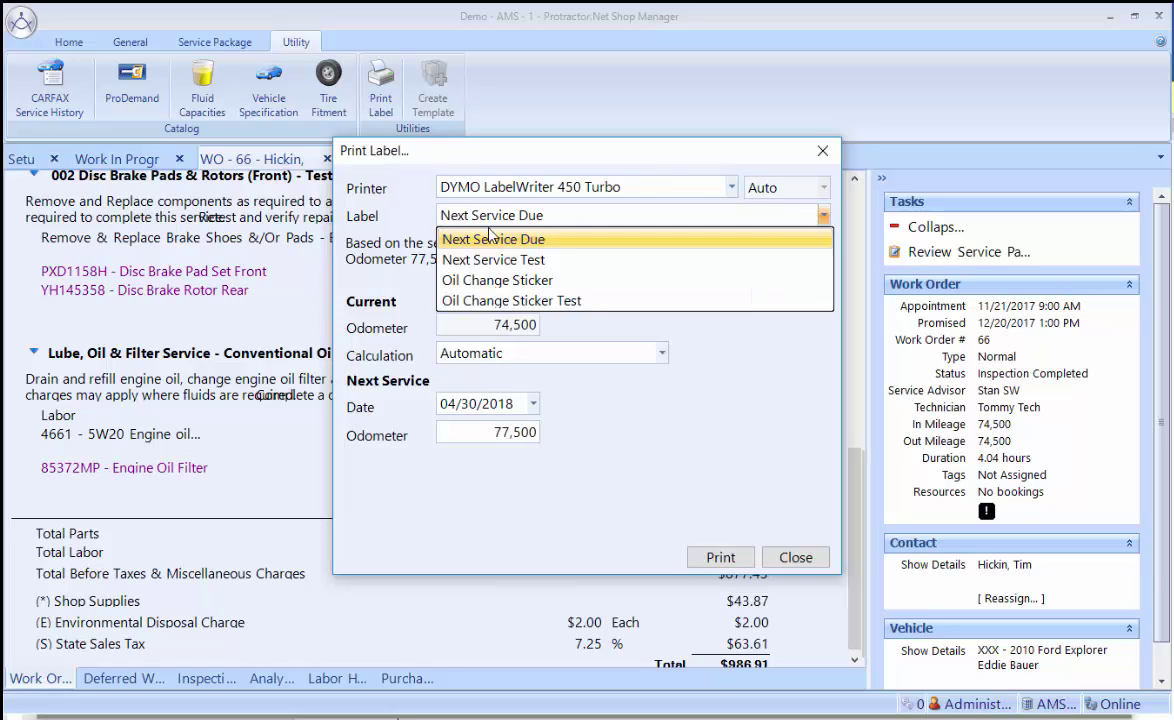
{"action": "left_click", "coordinate": [470, 260]}
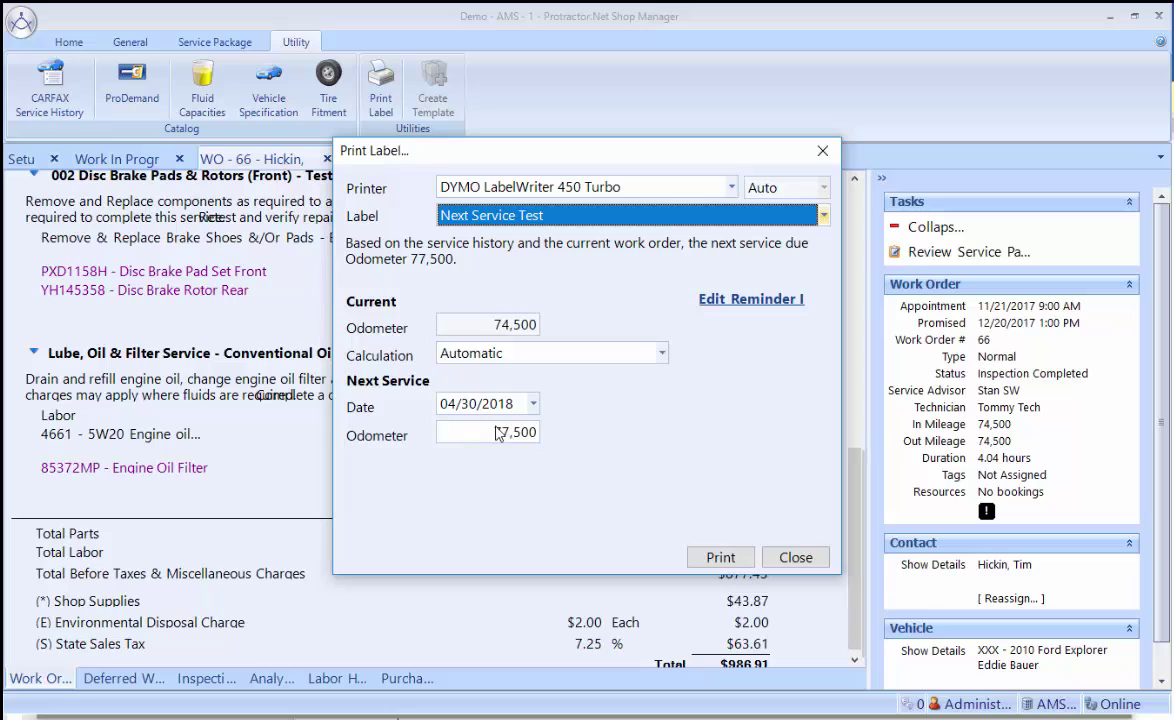
{"action": "left_click", "coordinate": [719, 558]}
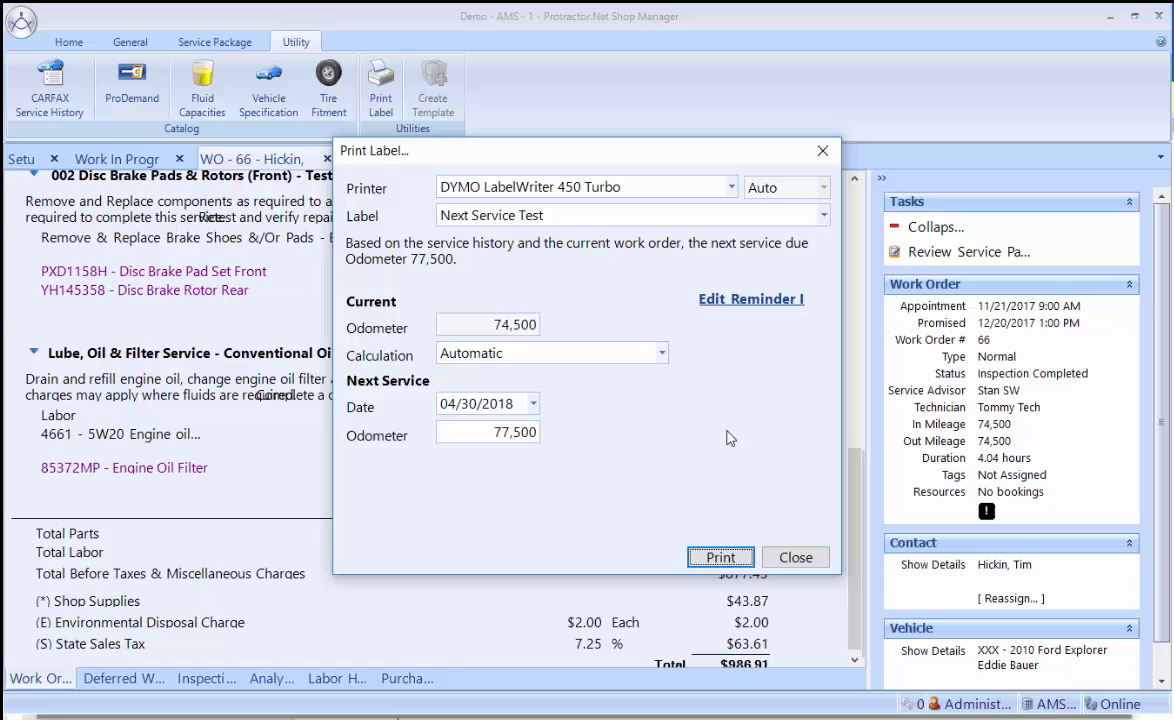